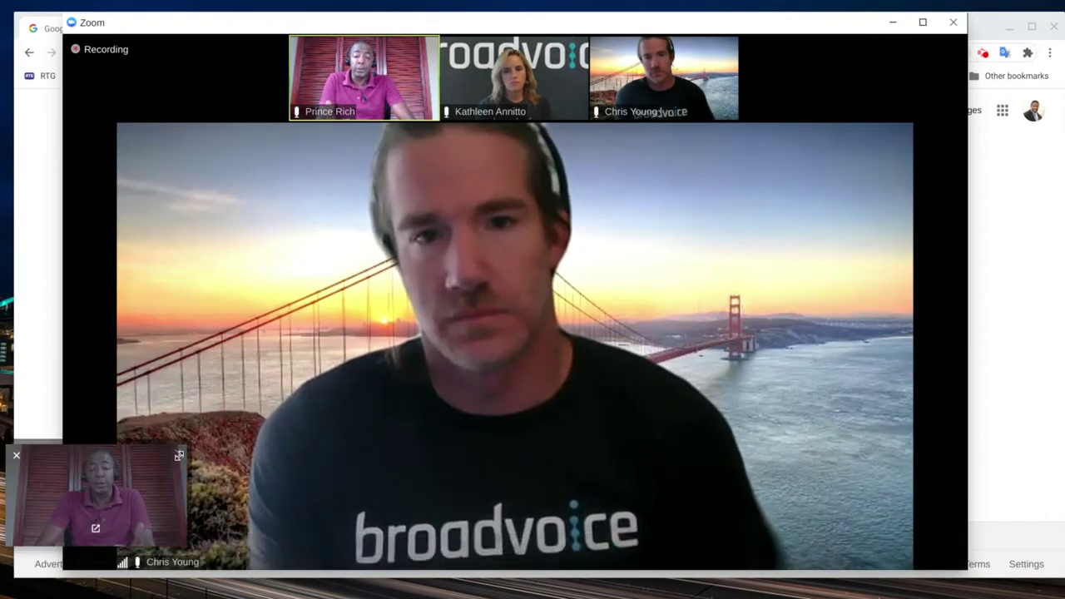
Close the floating self-view video and show the meeting's shared screen in full screen
{"action": "left_click", "coordinate": [16, 458]}
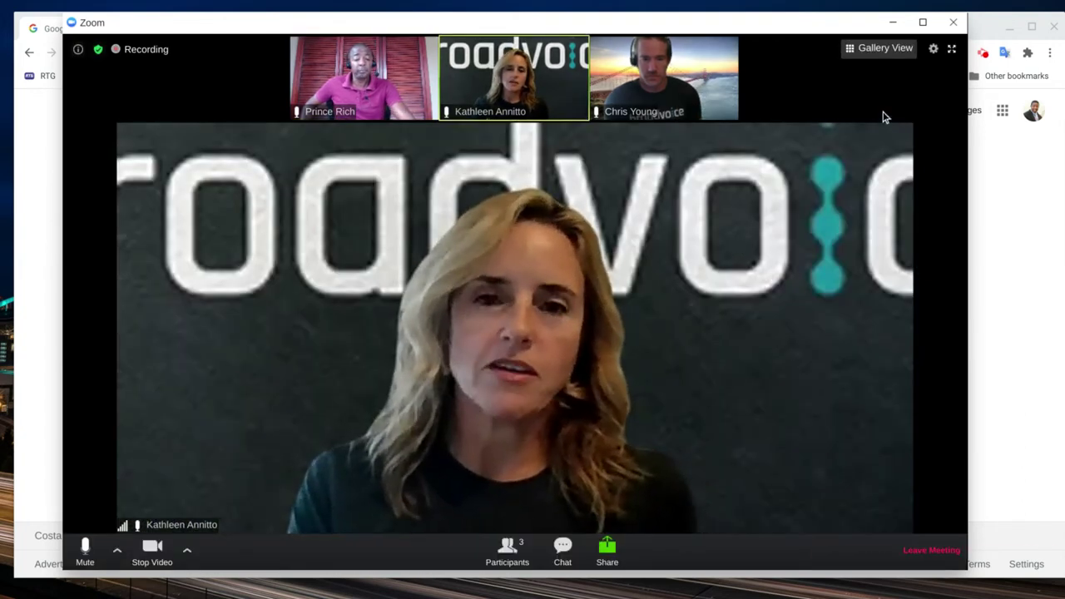
{"action": "key", "text": "XF86AudioRaiseVolume"}
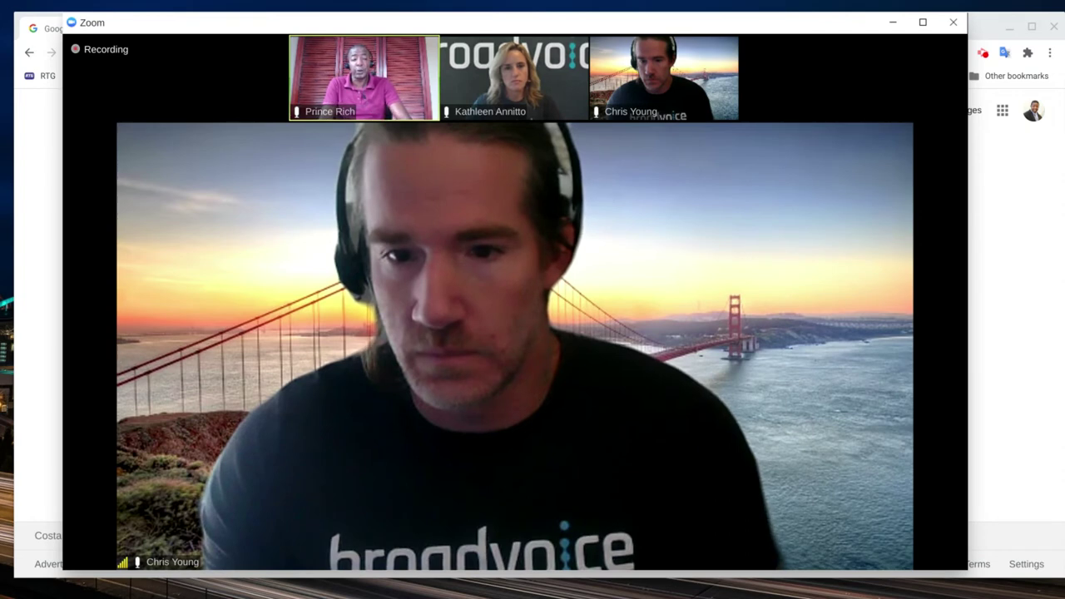
{"action": "mouse_move", "coordinate": [866, 126]}
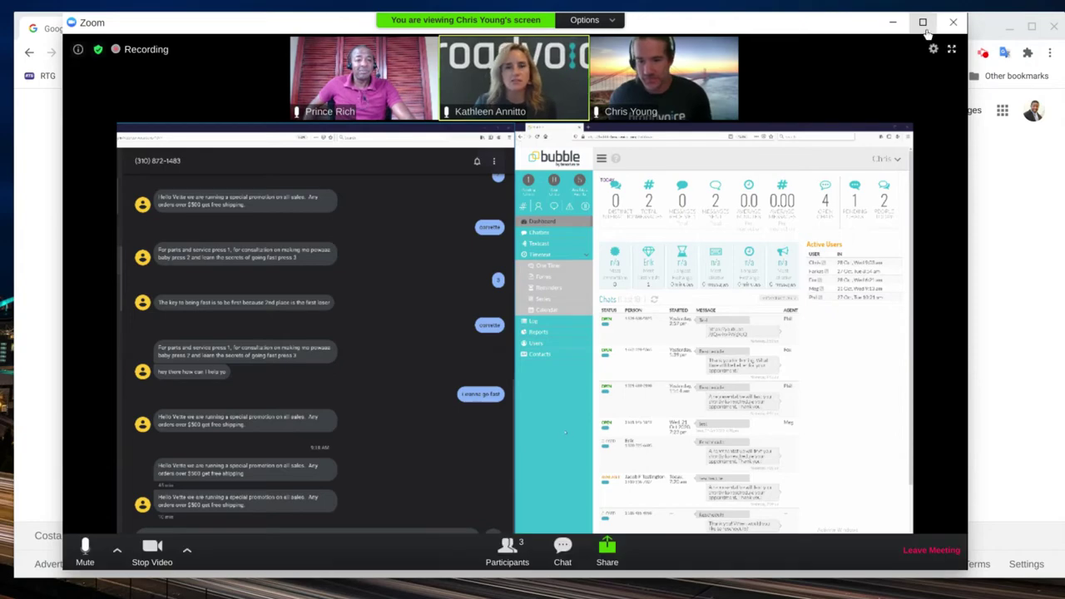
{"action": "left_click", "coordinate": [950, 46]}
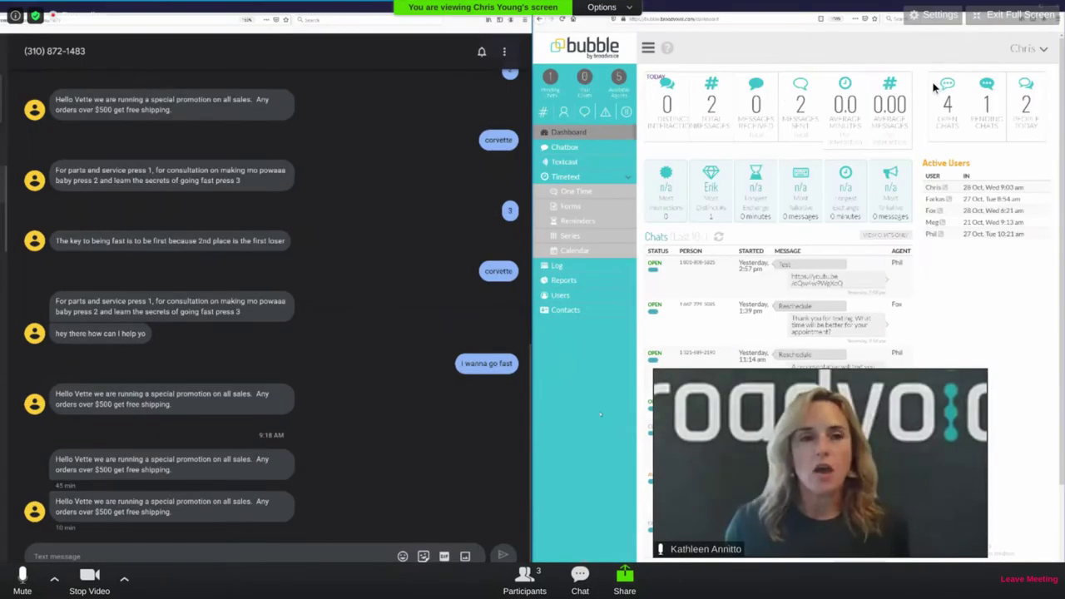
Lower the audio volume and move the floating speaker video off the dashboard's chat list, keeping it at large size
{"action": "mouse_move", "coordinate": [815, 376]}
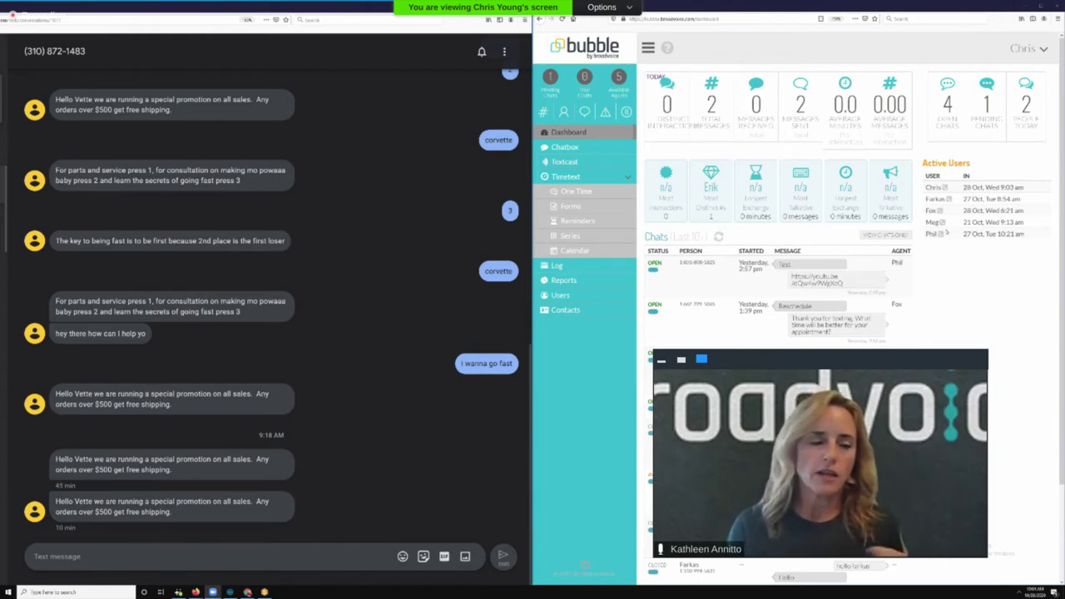
{"action": "key", "text": "XF86AudioLowerVolume"}
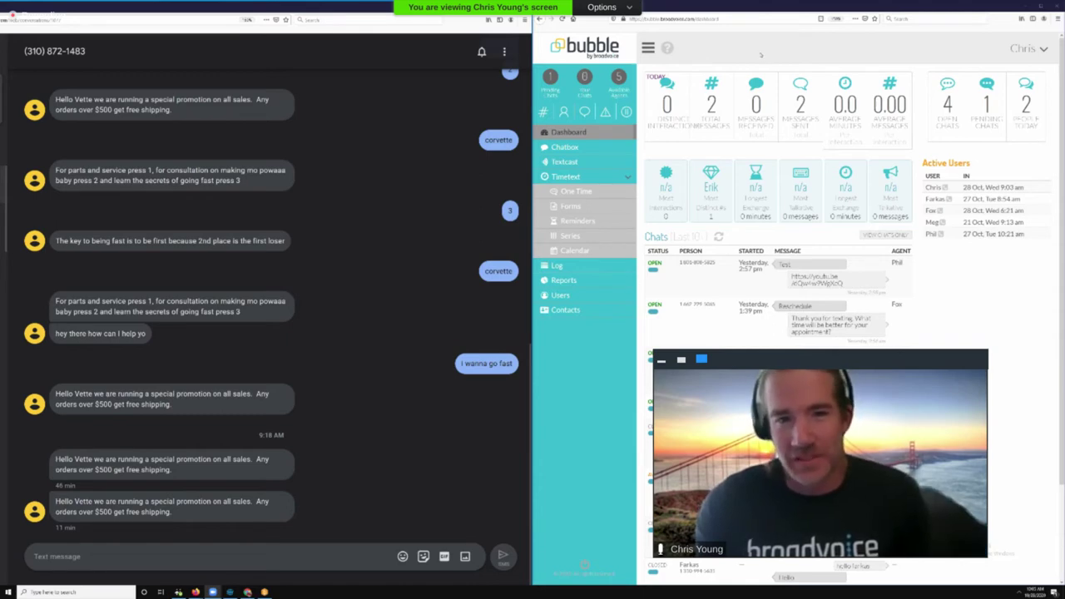
{"action": "left_click_drag", "start_coordinate": [817, 362], "coordinate": [525, 336]}
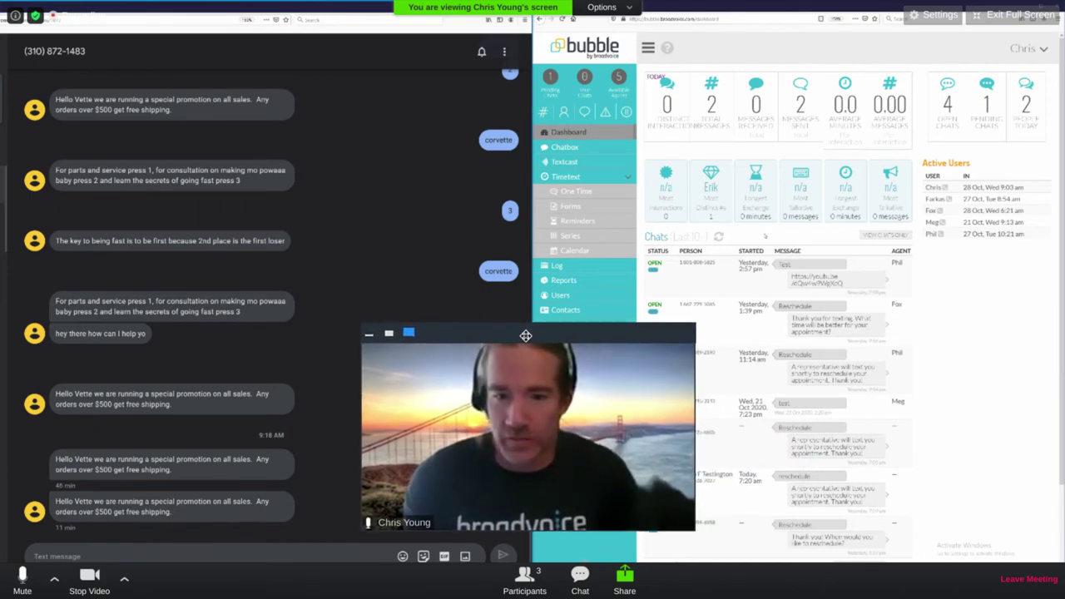
{"action": "left_click", "coordinate": [389, 333]}
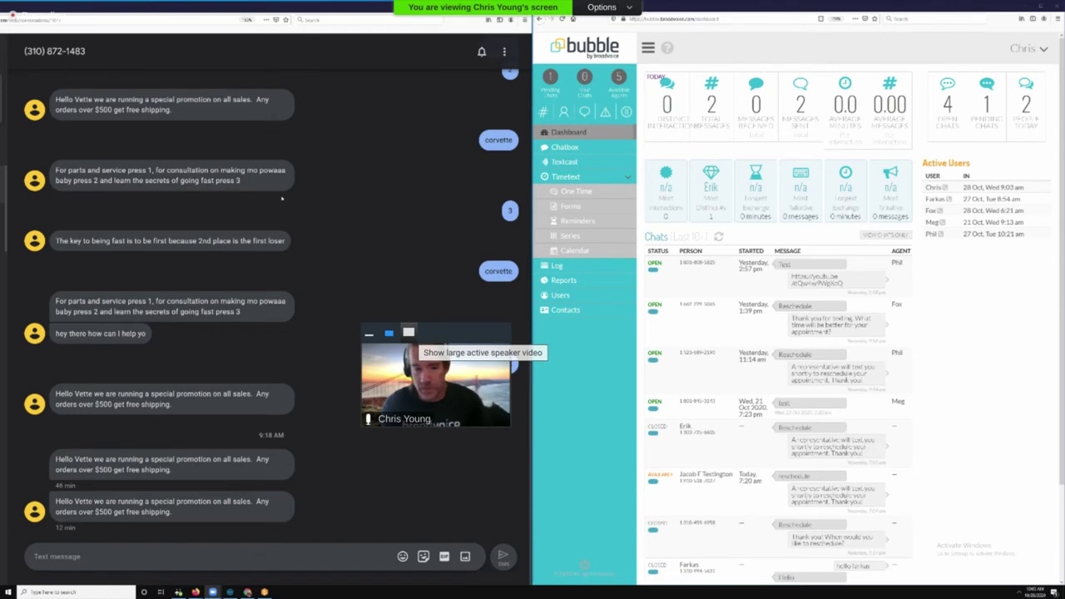
{"action": "left_click", "coordinate": [409, 332]}
{"action": "left_click_drag", "start_coordinate": [479, 331], "coordinate": [445, 336]}
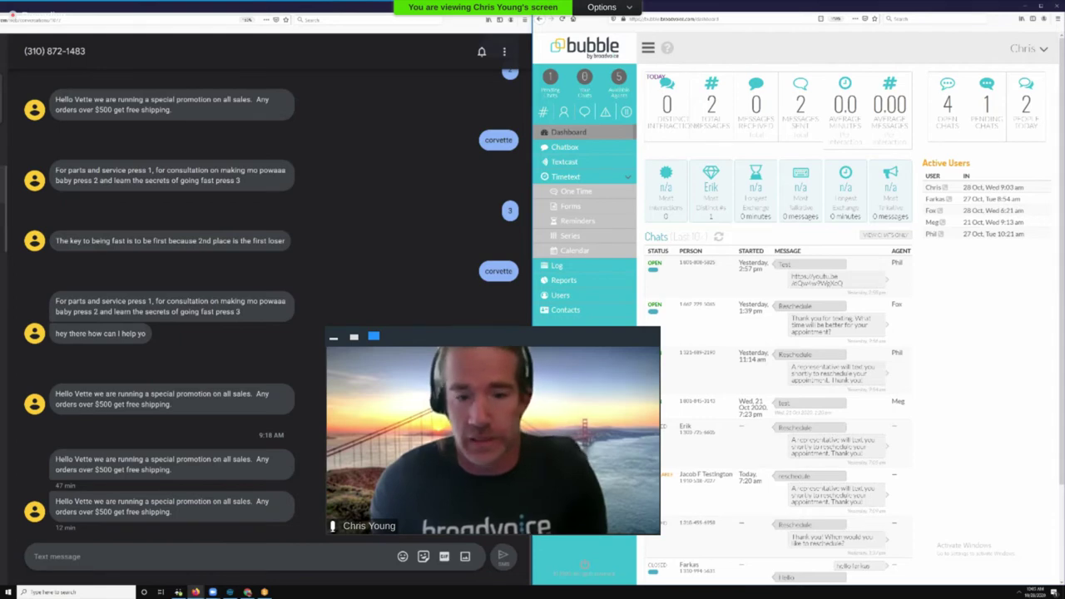
Open the contacts list and look up the demo contact by name
{"action": "left_click", "coordinate": [592, 313]}
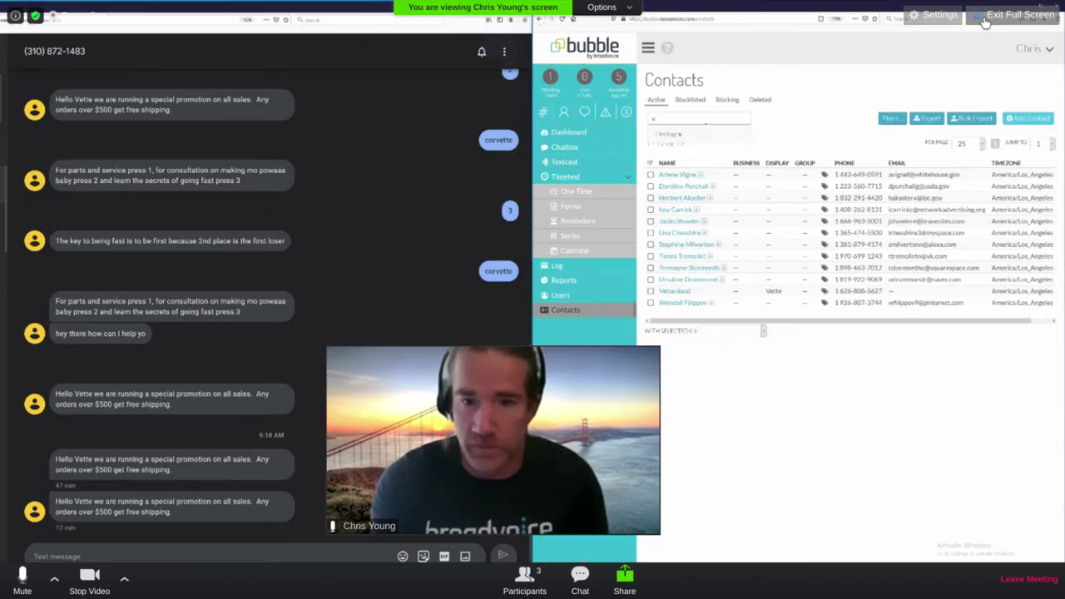
Leave and re-enter full screen, and move the floating speaker video onto the empty area below the contacts table
{"action": "left_click", "coordinate": [1015, 15]}
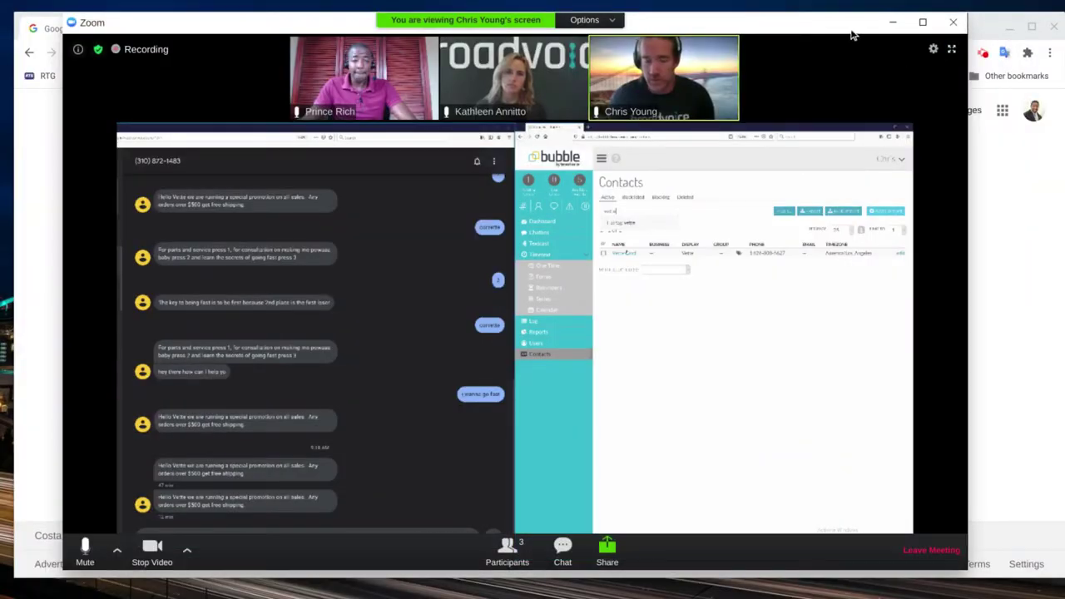
{"action": "left_click", "coordinate": [951, 49]}
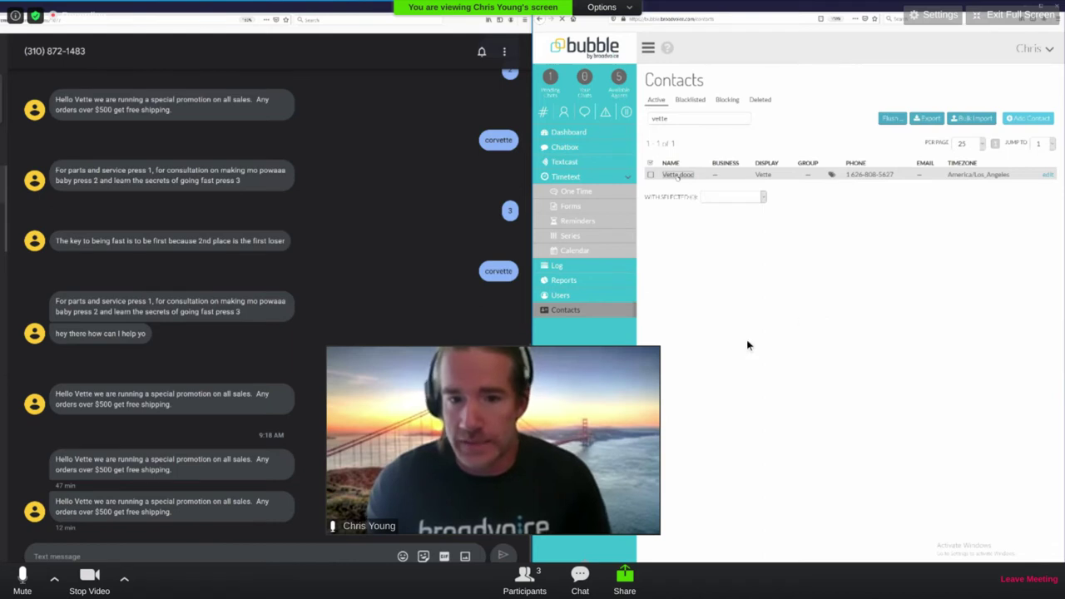
{"action": "mouse_move", "coordinate": [599, 356]}
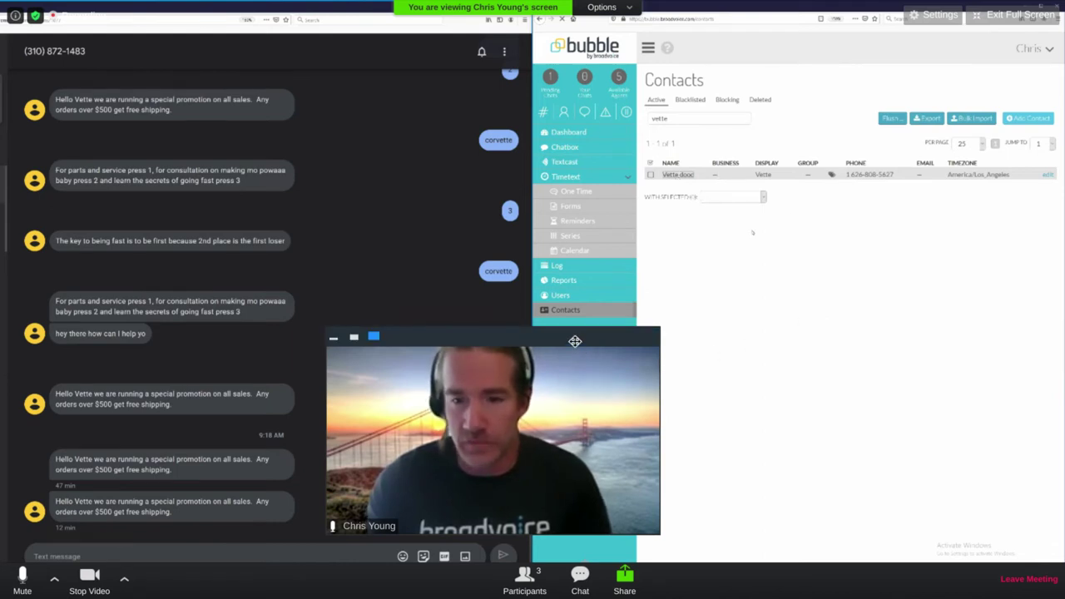
{"action": "left_click_drag", "start_coordinate": [576, 345], "coordinate": [960, 355]}
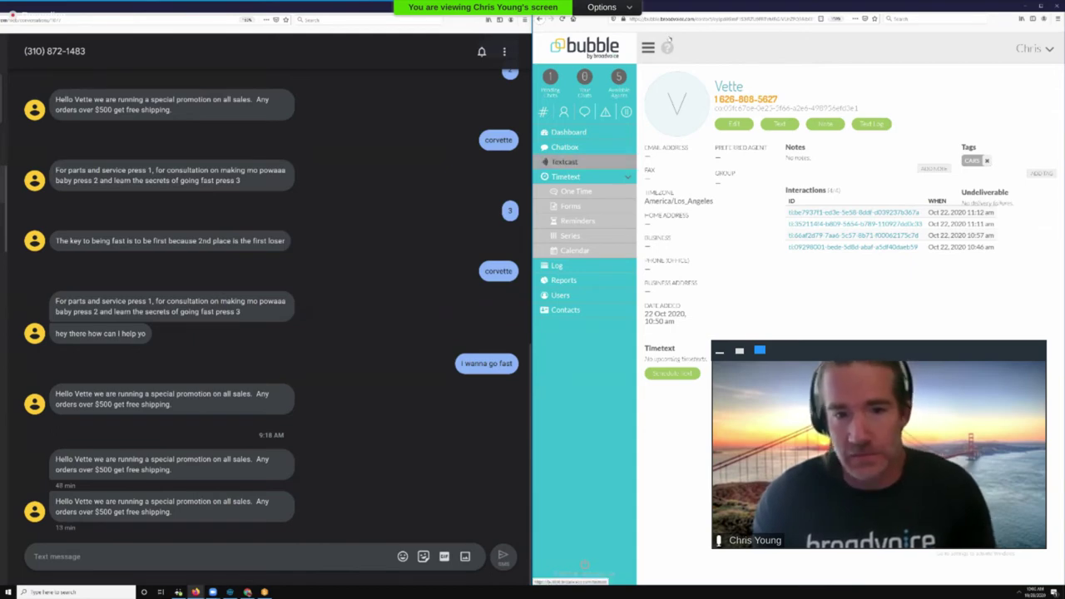
Create a textcast for recipients with the CARS tag and send them the special promotion template message
{"action": "left_click", "coordinate": [605, 159]}
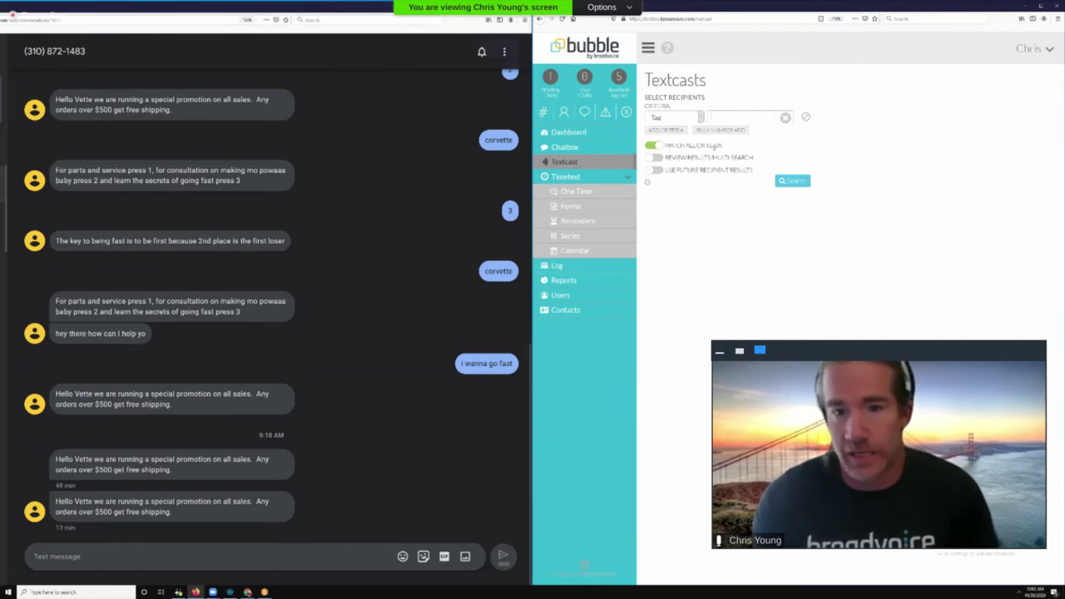
{"action": "left_click", "coordinate": [723, 119]}
{"action": "type", "text": "car"}
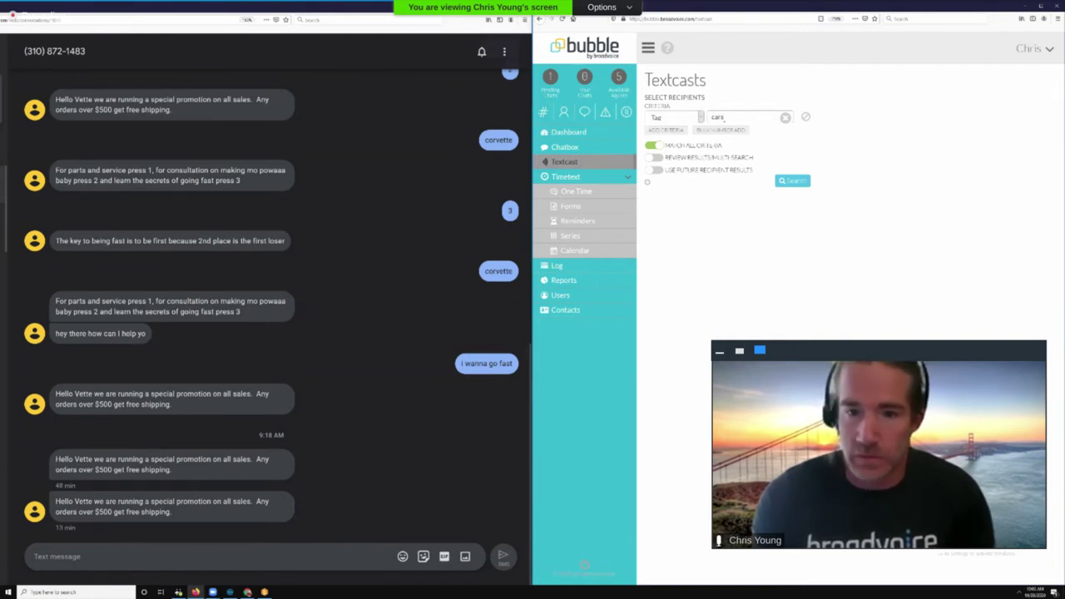
{"action": "type", "text": "s"}
{"action": "left_click", "coordinate": [725, 136]}
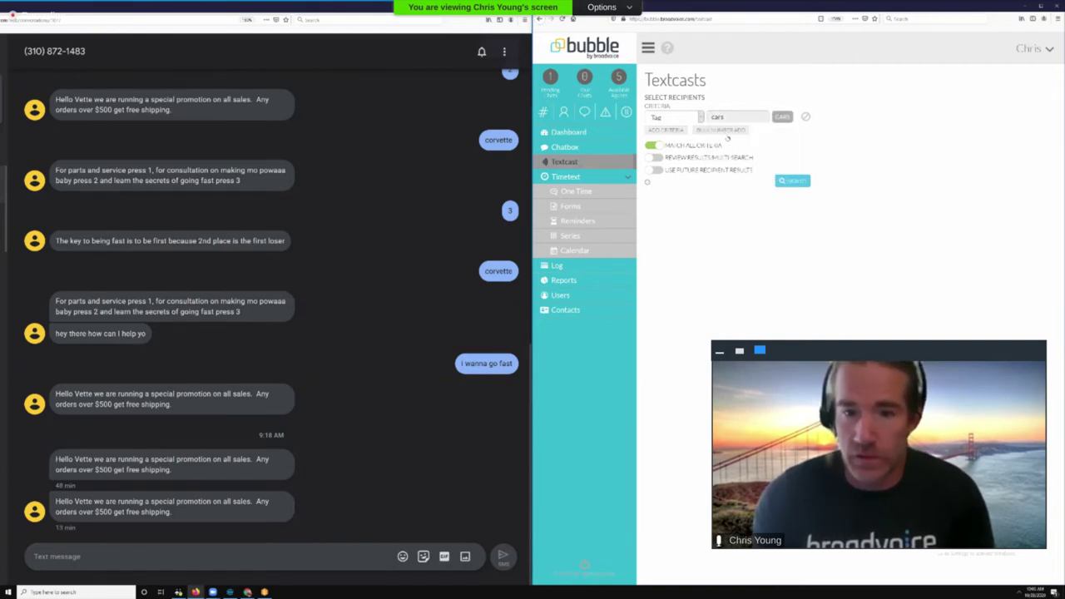
{"action": "left_click", "coordinate": [800, 181]}
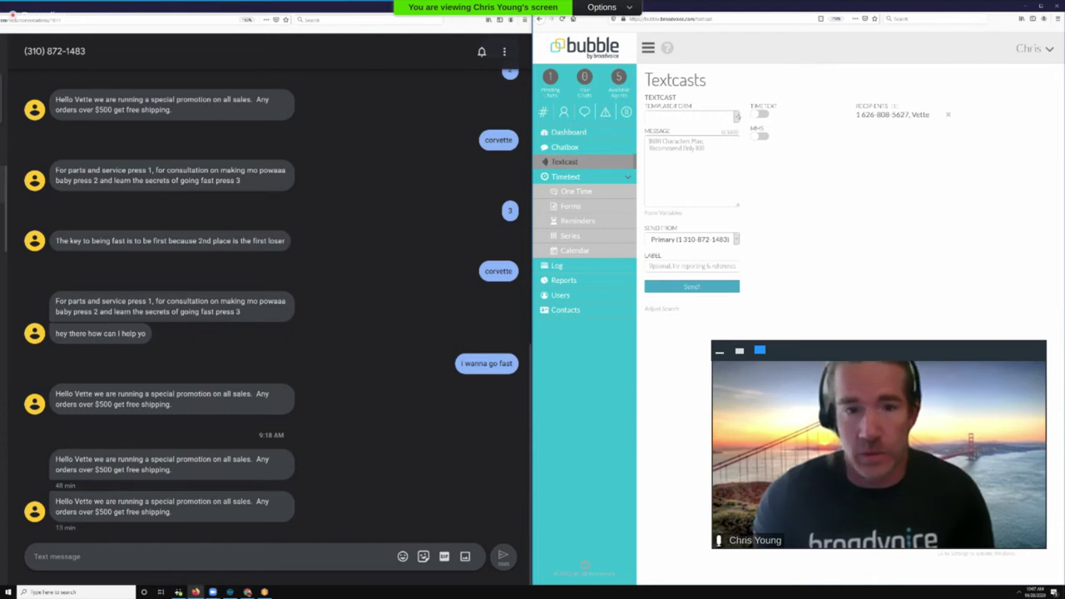
{"action": "left_click", "coordinate": [736, 116]}
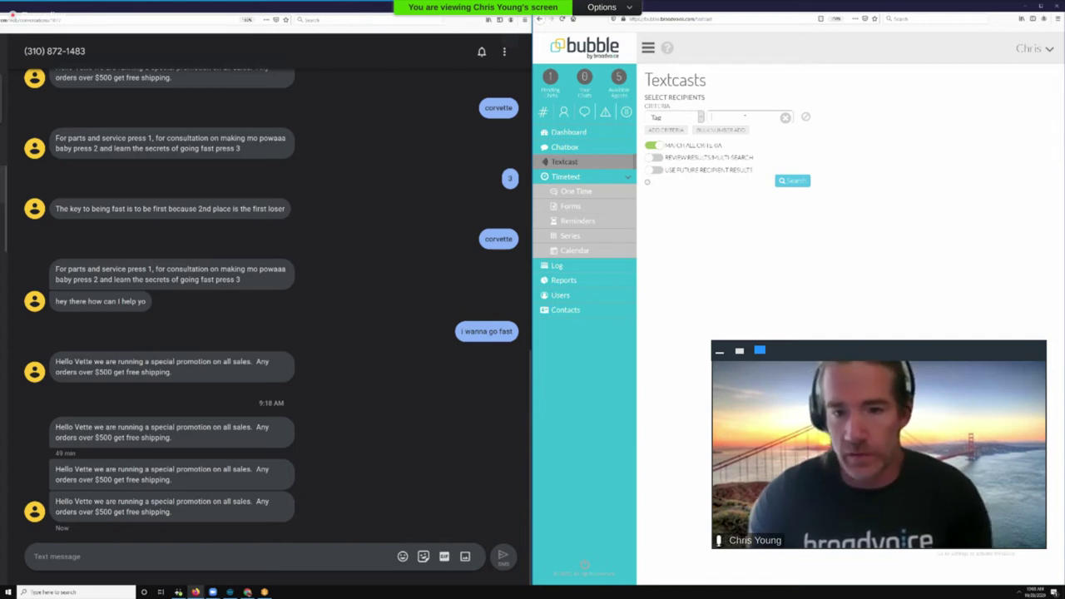
Start another textcast for recipients with the CARS tag and load the special promotion template as its message
{"action": "left_click", "coordinate": [745, 116]}
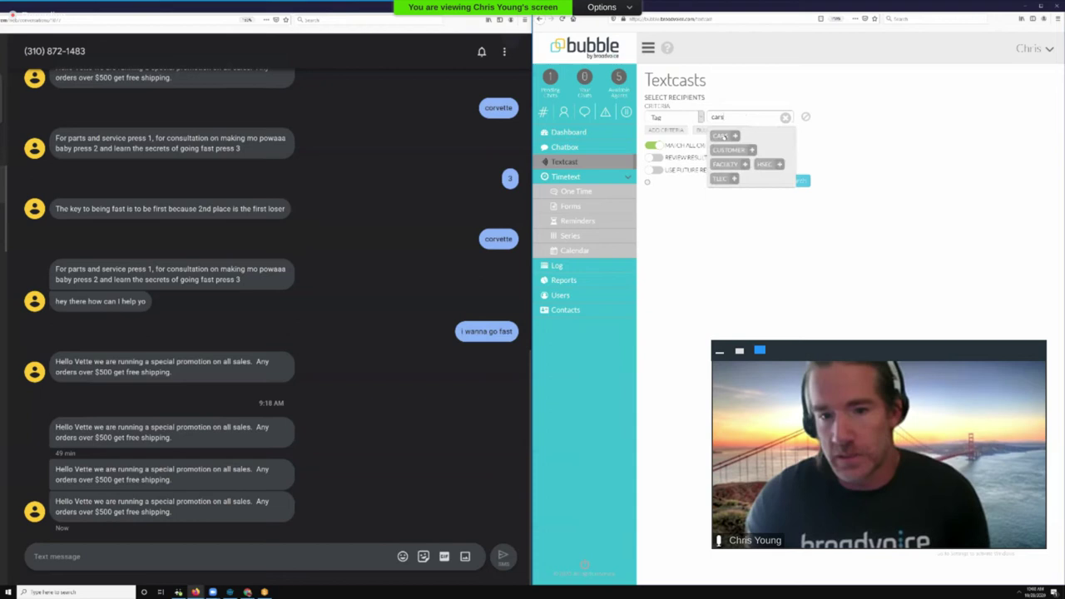
{"action": "left_click", "coordinate": [732, 133]}
{"action": "left_click", "coordinate": [792, 182]}
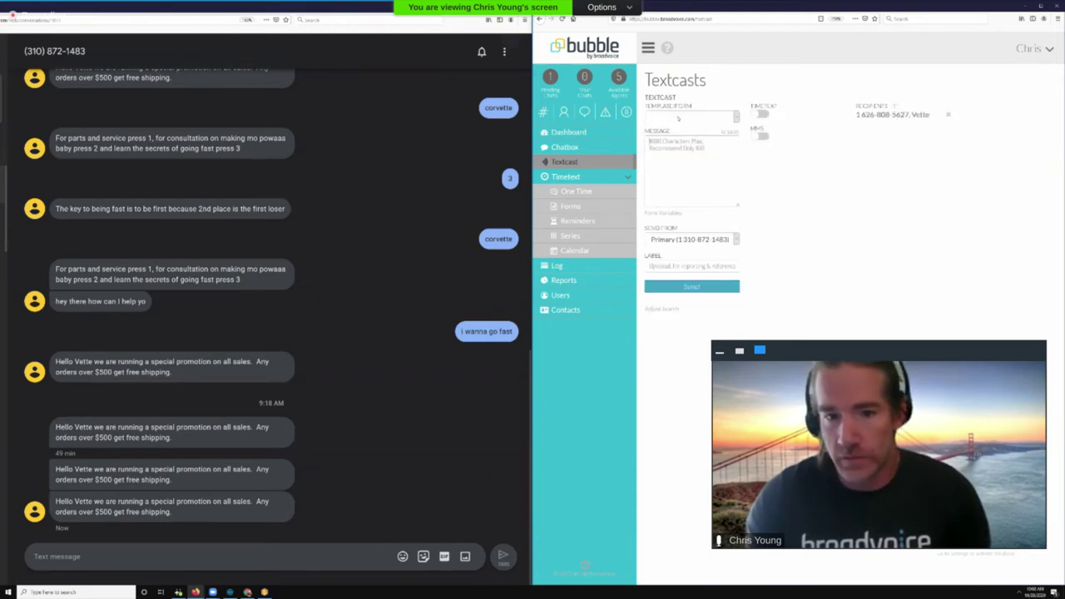
{"action": "left_click", "coordinate": [678, 119]}
{"action": "left_click", "coordinate": [691, 225]}
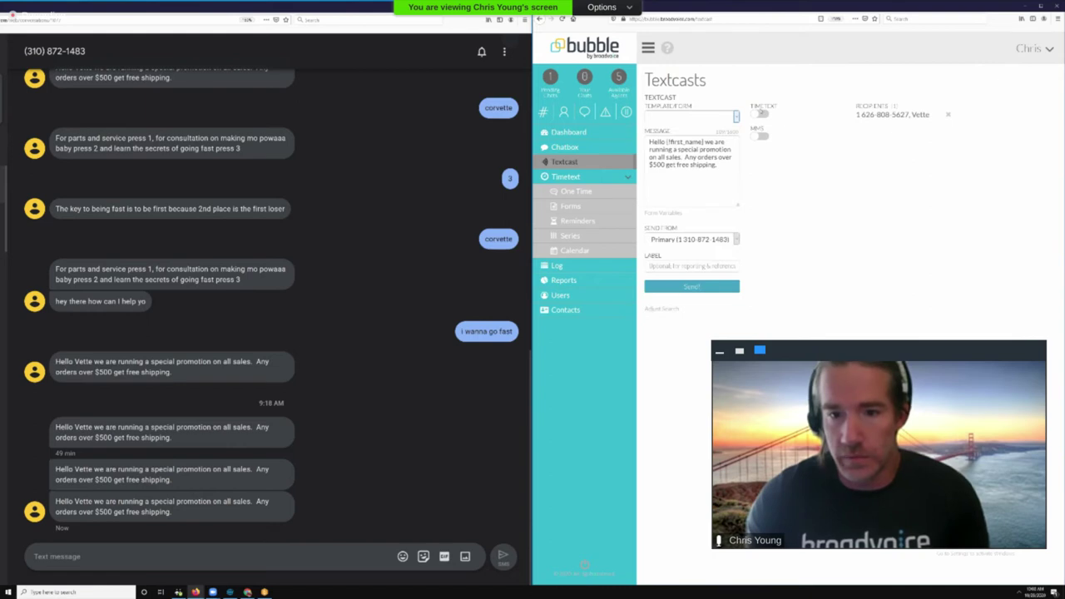
{"action": "left_click", "coordinate": [758, 115]}
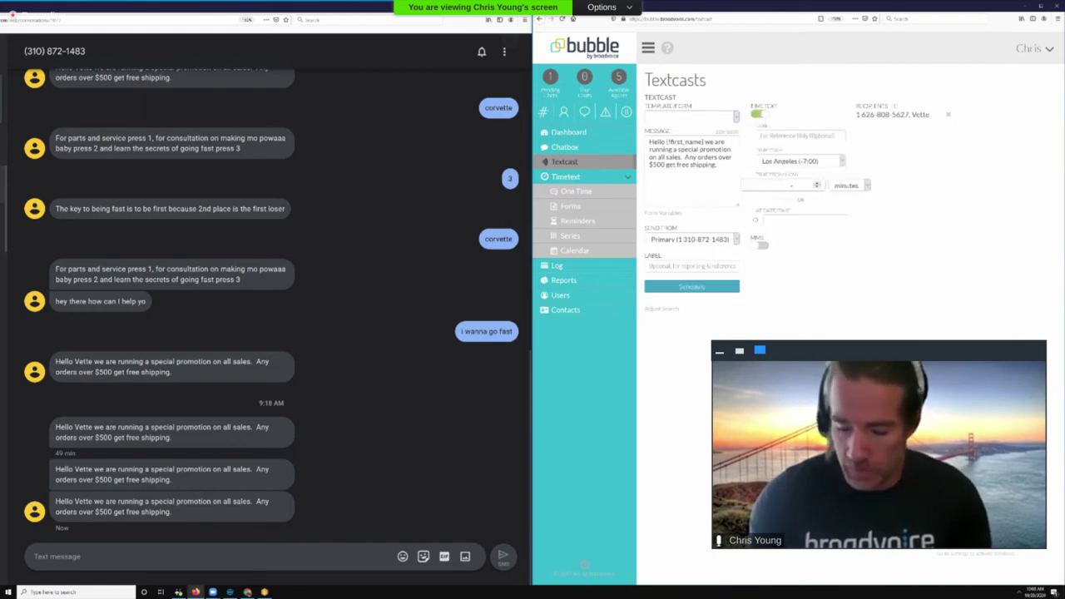
{"action": "type", "text": "5"}
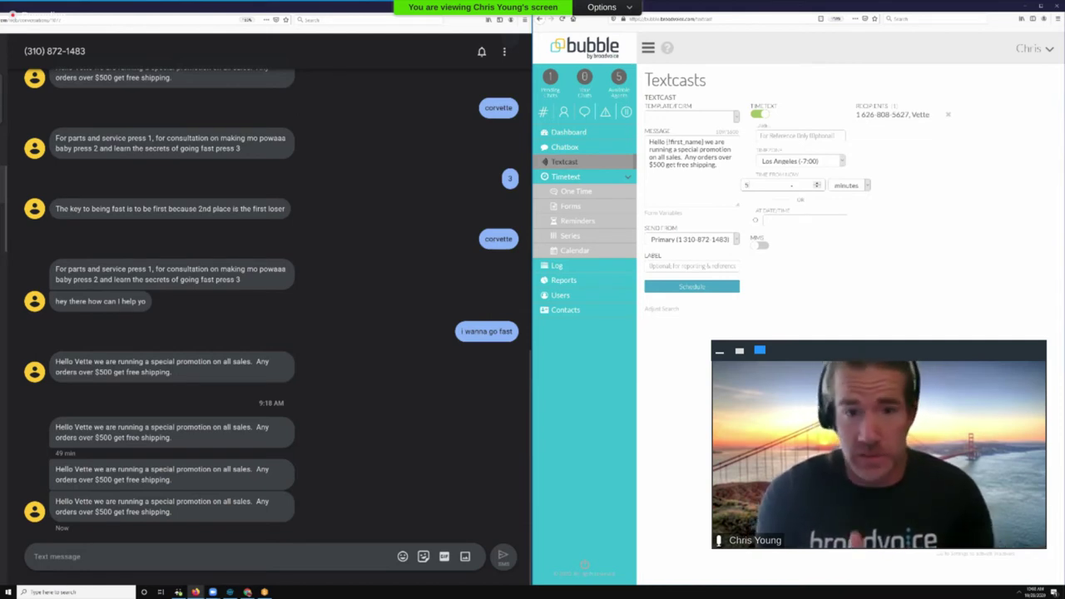
{"action": "left_click", "coordinate": [776, 220]}
{"action": "left_click", "coordinate": [898, 207]}
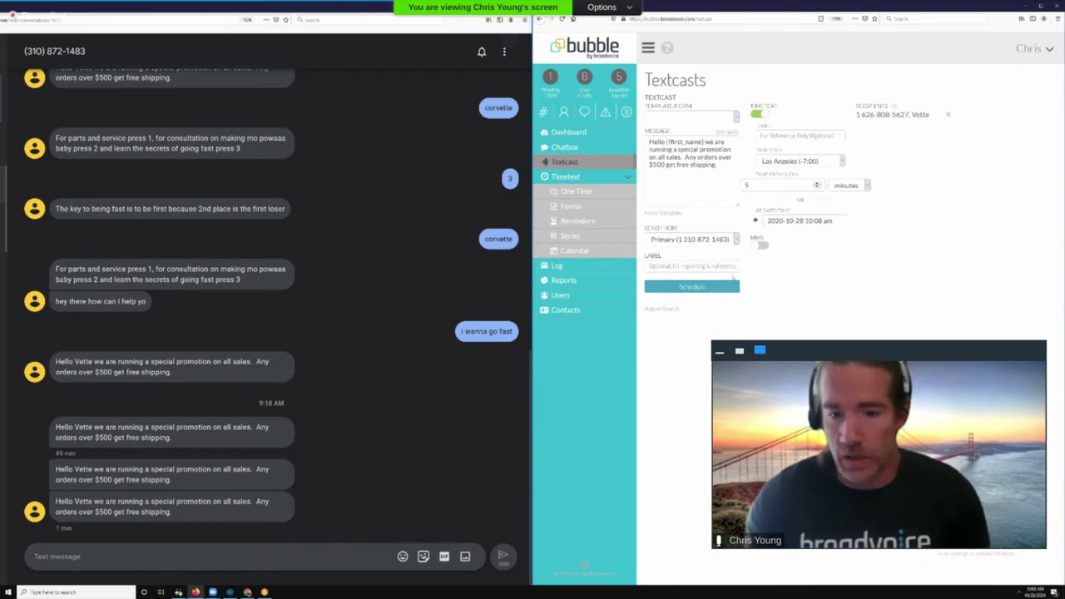
{"action": "left_click", "coordinate": [713, 288]}
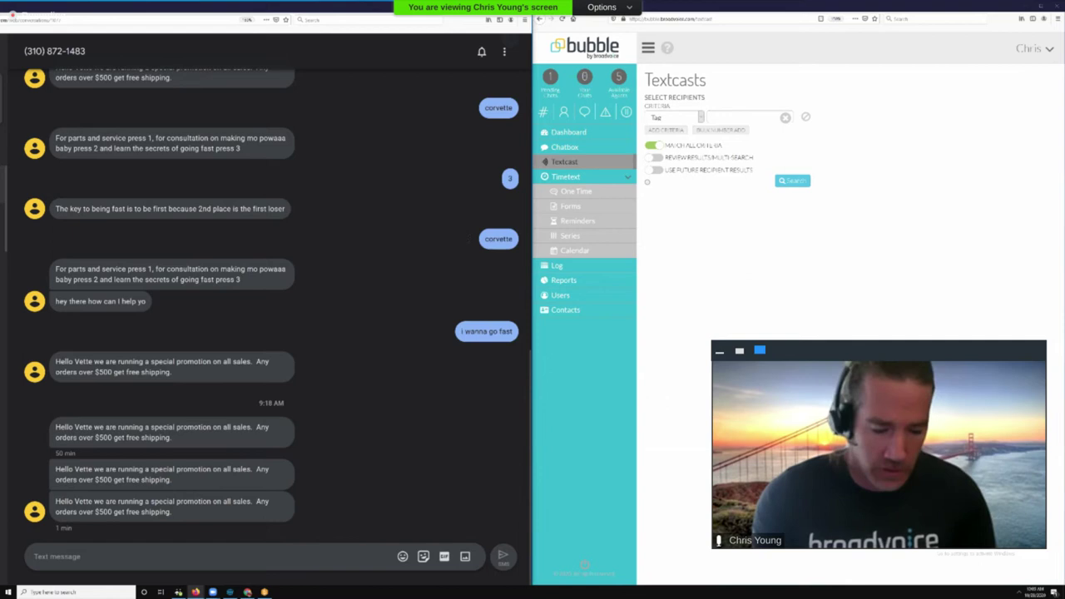
Text the keyword "corvette" from the phone conversation and answer the automated options with "3"
{"action": "type", "text": "corvette"}
{"action": "key", "text": "Return"}
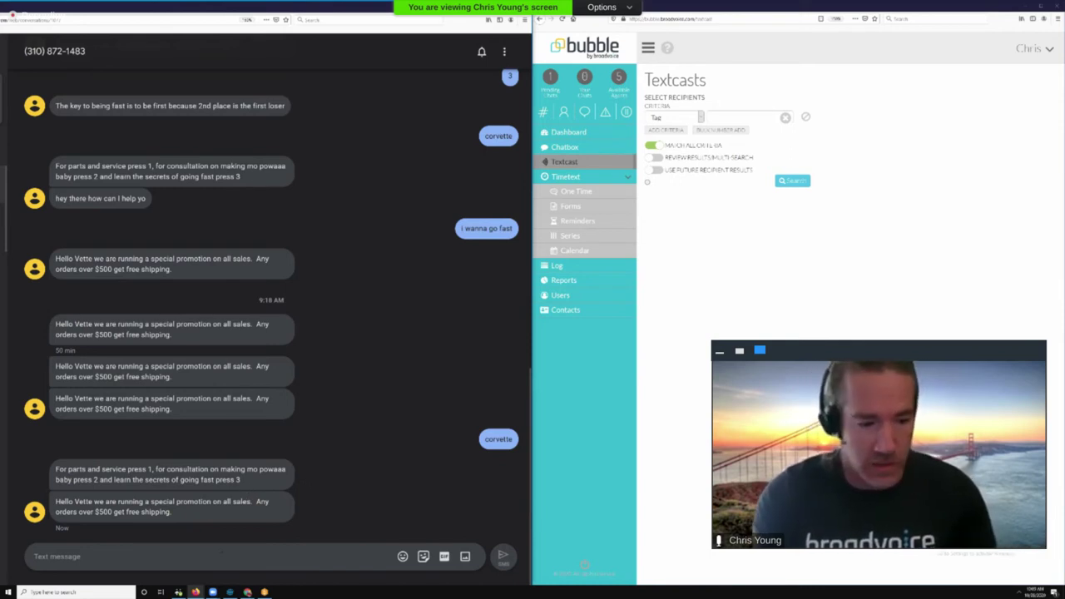
{"action": "type", "text": "3"}
{"action": "key", "text": "Return"}
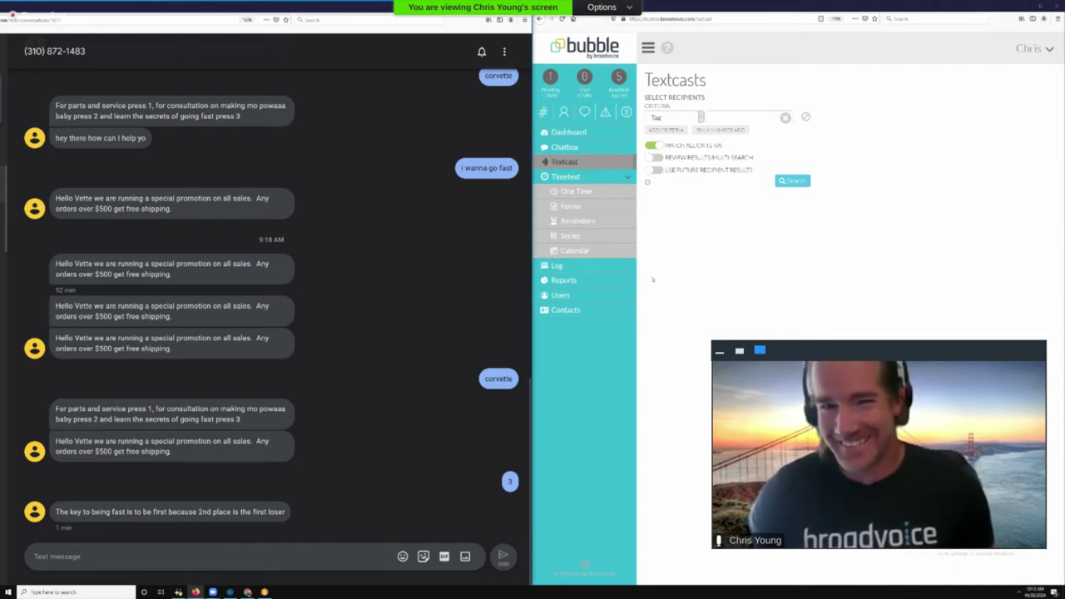
Open the Chatbox queue and text "corvette" again from the phone conversation to create a pending chat
{"action": "left_click", "coordinate": [581, 149]}
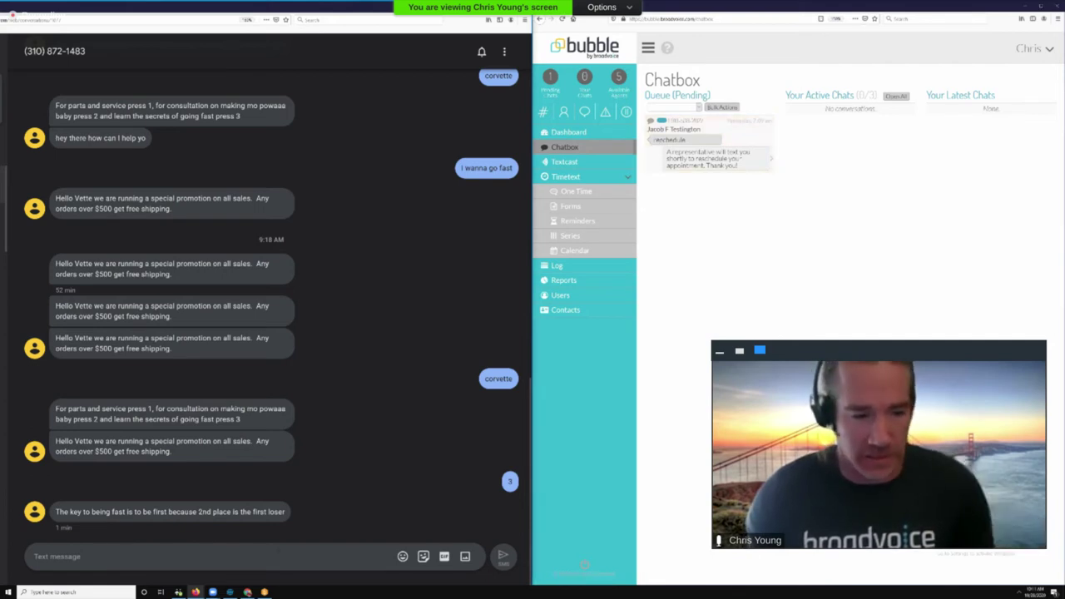
{"action": "type", "text": "corvette"}
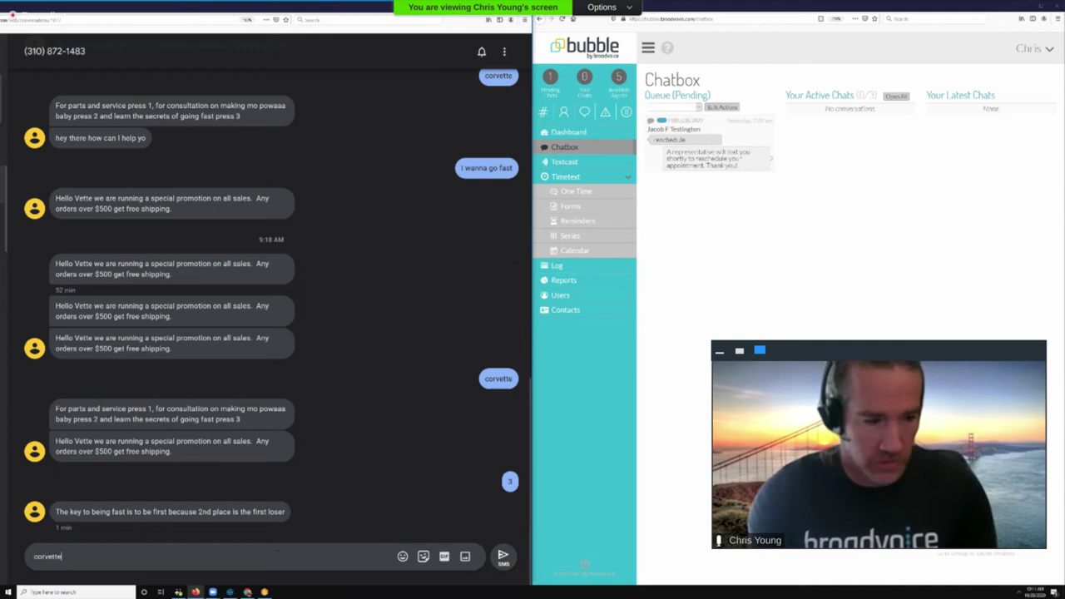
{"action": "key", "text": "Return"}
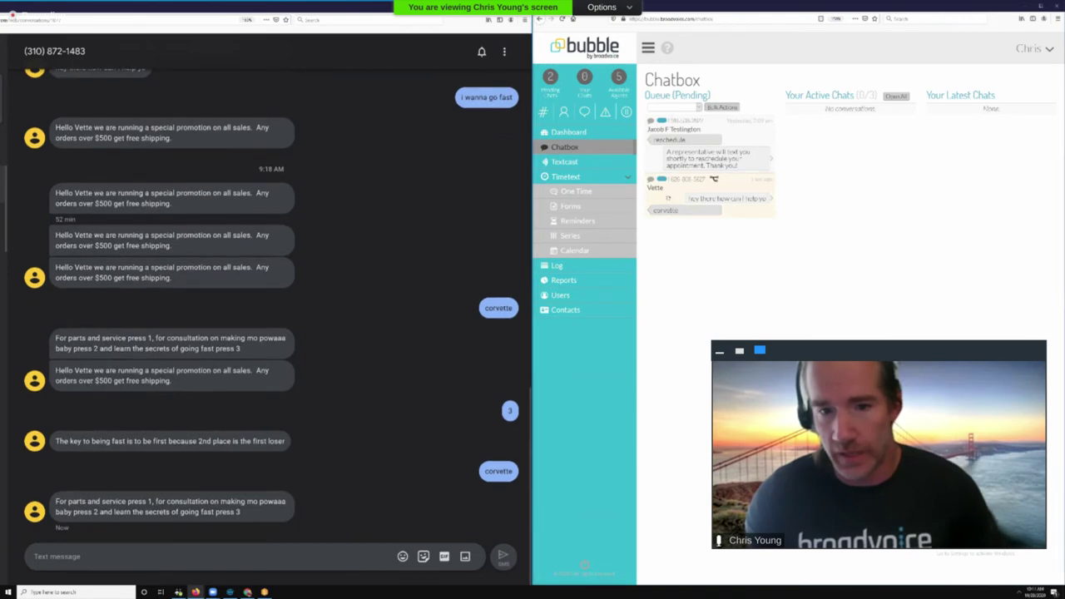
Open the pending "corvette" chat from the queue and reply "I see you're interested in speed parts"
{"action": "left_click", "coordinate": [668, 200]}
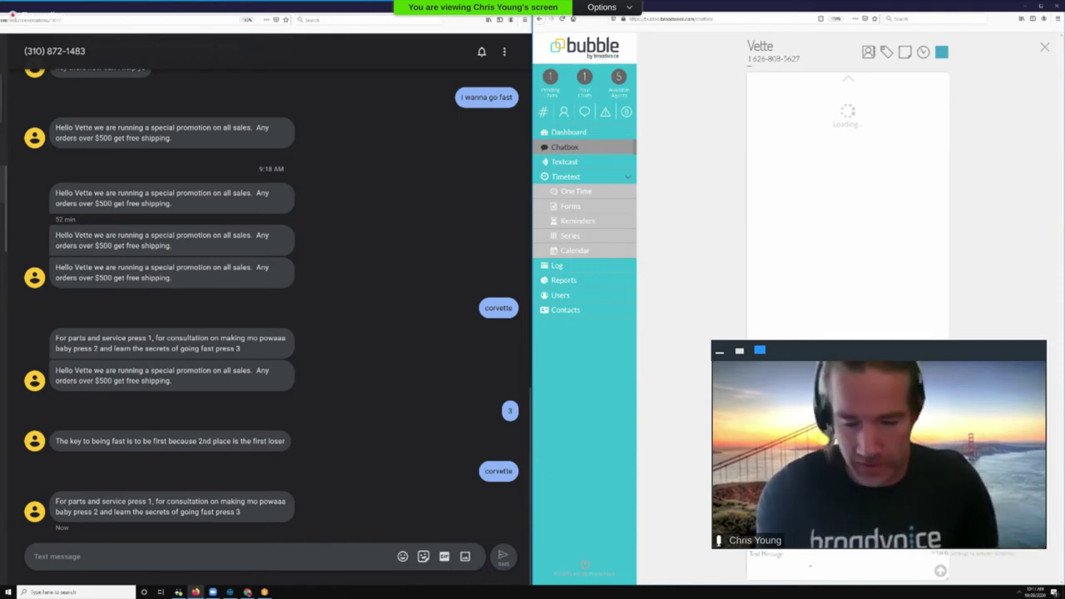
{"action": "type", "text": "I see you"}
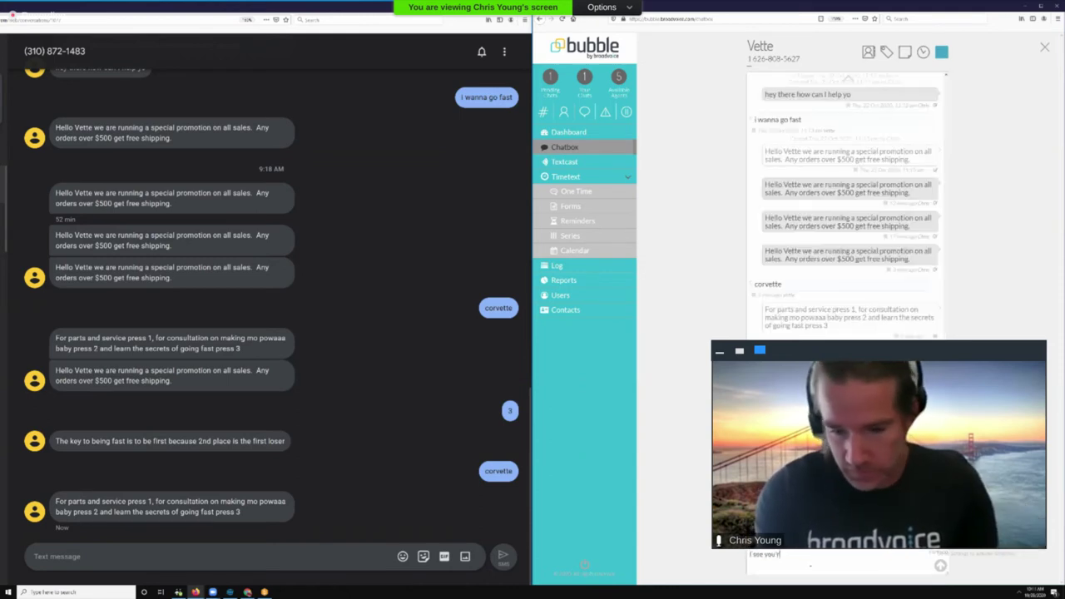
{"action": "type", "text": "'re interested in"}
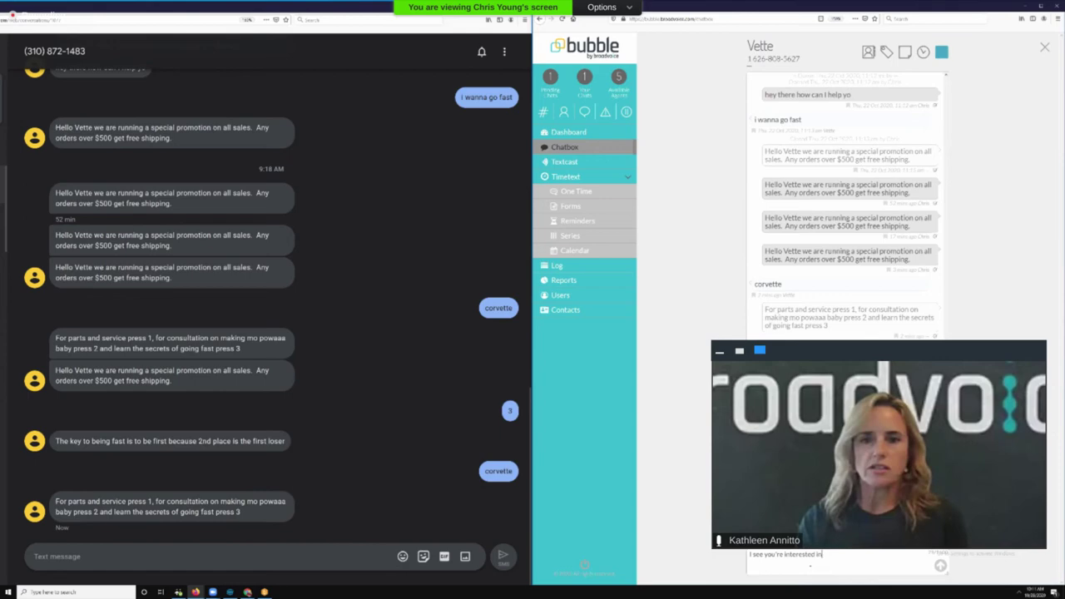
{"action": "type", "text": " speed parts"}
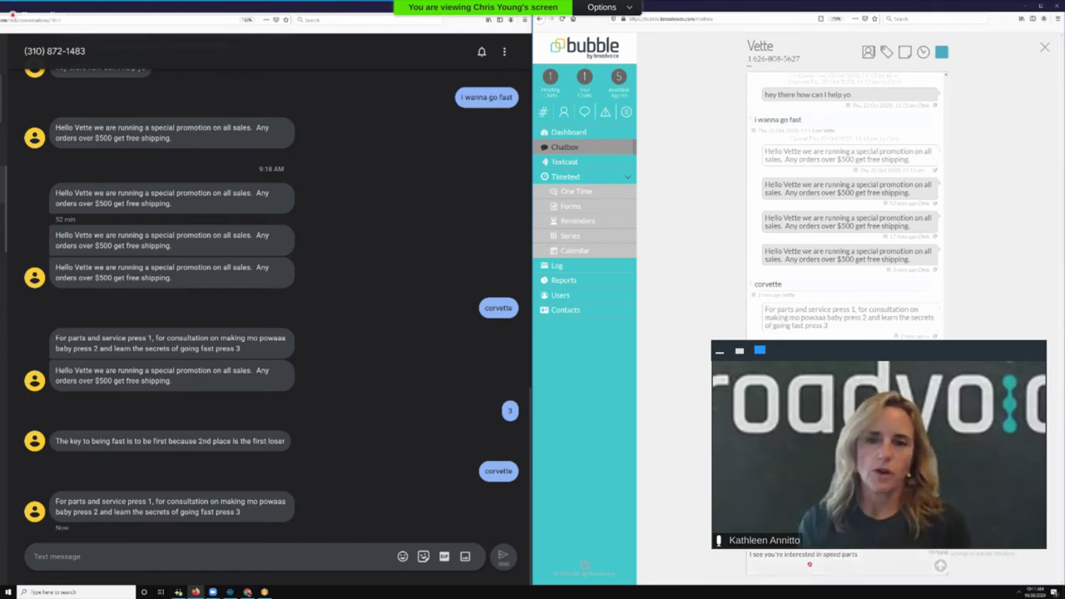
{"action": "key", "text": "Return"}
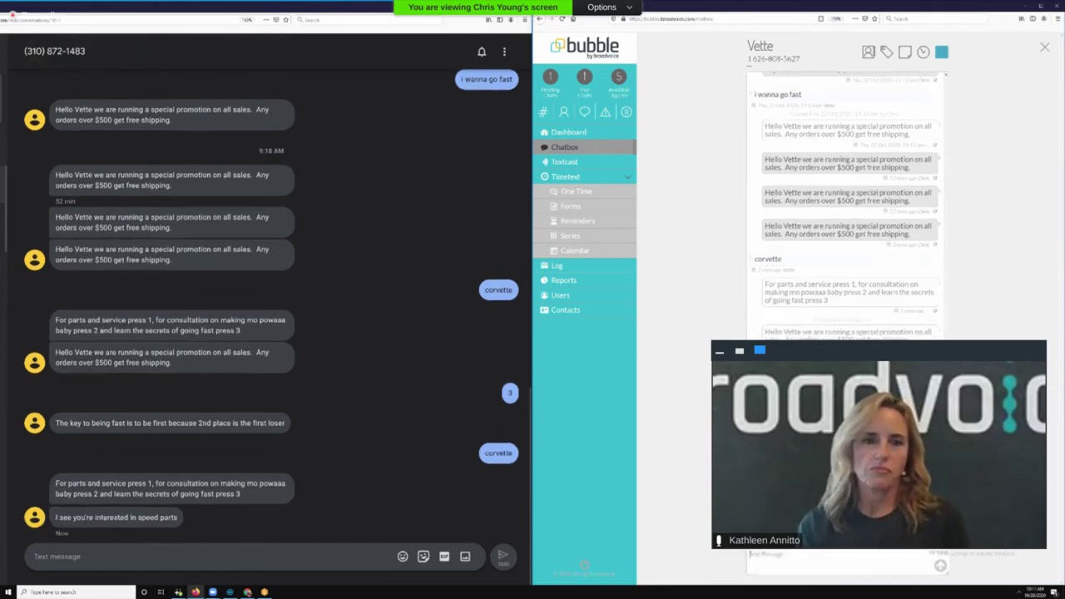
Answer the agent's message from the phone conversation with "yes I am"
{"action": "left_click", "coordinate": [166, 553]}
{"action": "type", "text": "yes I am"}
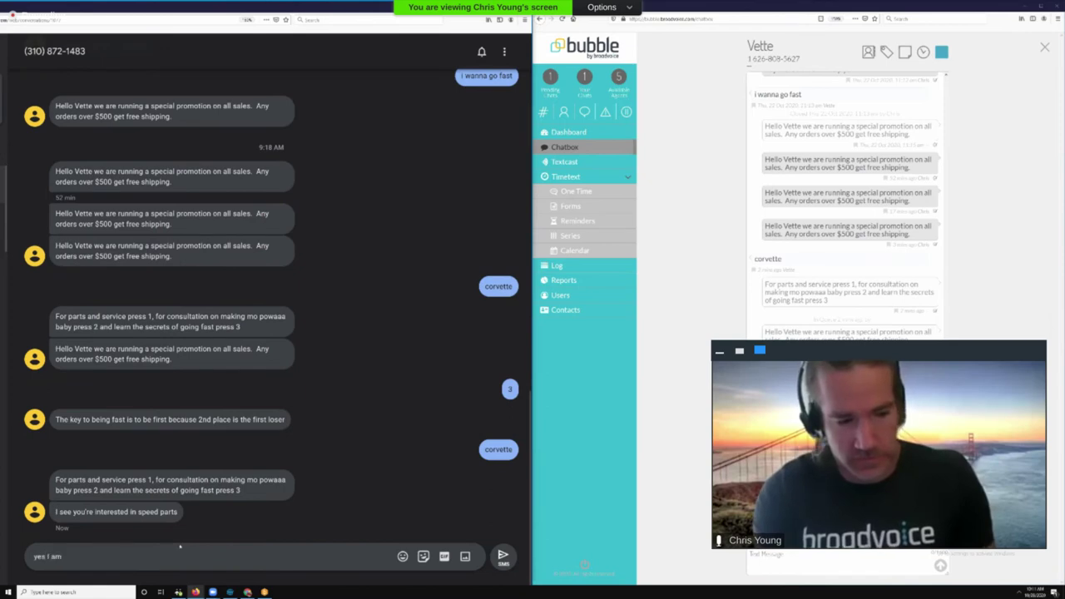
{"action": "key", "text": "Return"}
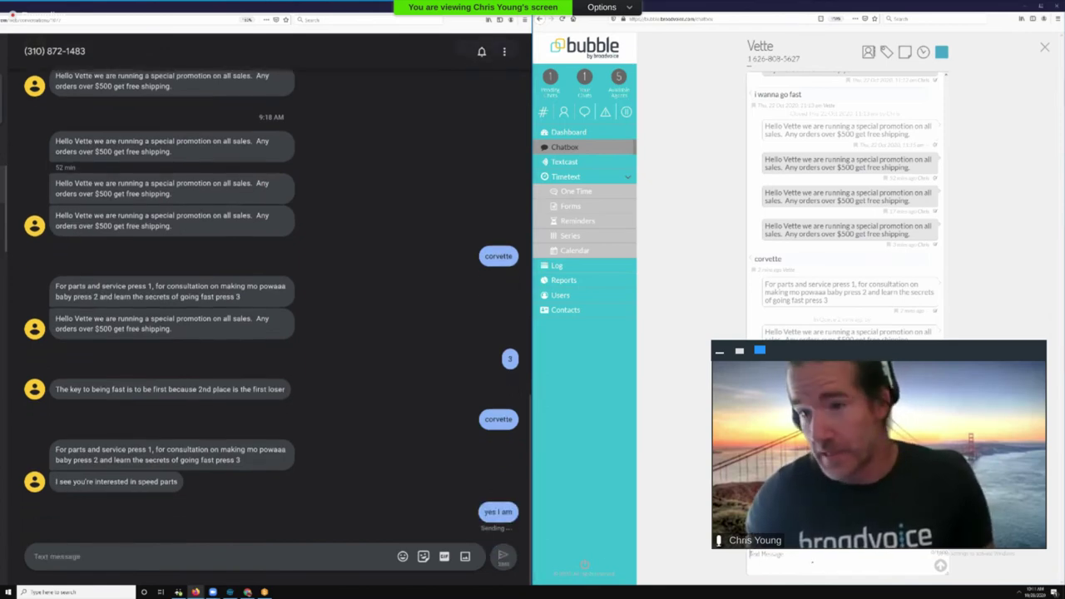
Move the floating speaker video clear of the Bubble chat area and highlight the latest special promotion message in the phone conversation
{"action": "left_click_drag", "start_coordinate": [929, 348], "coordinate": [619, 221]}
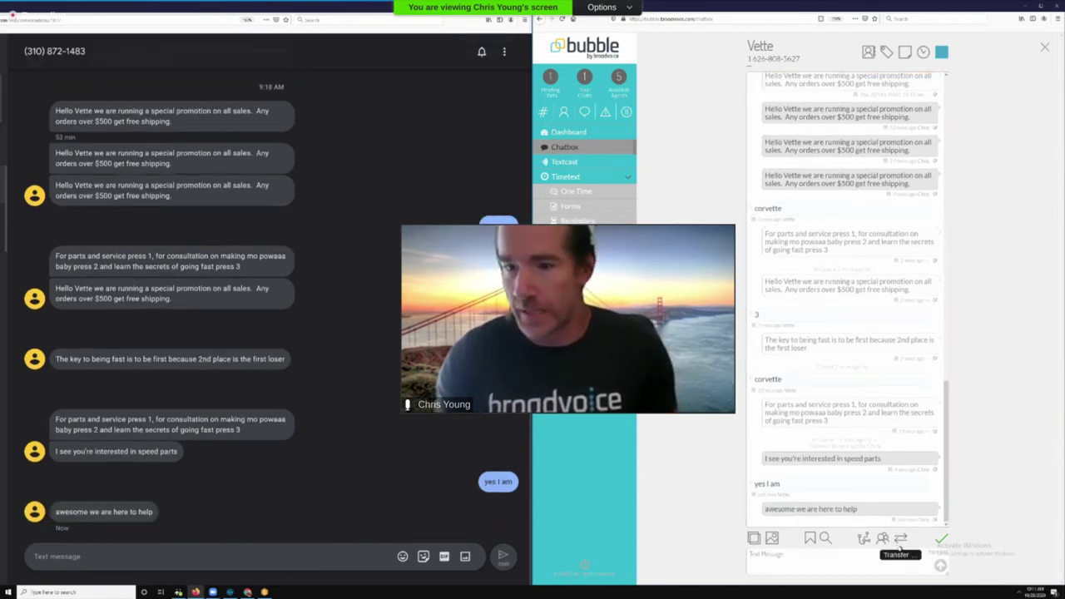
{"action": "mouse_move", "coordinate": [598, 227]}
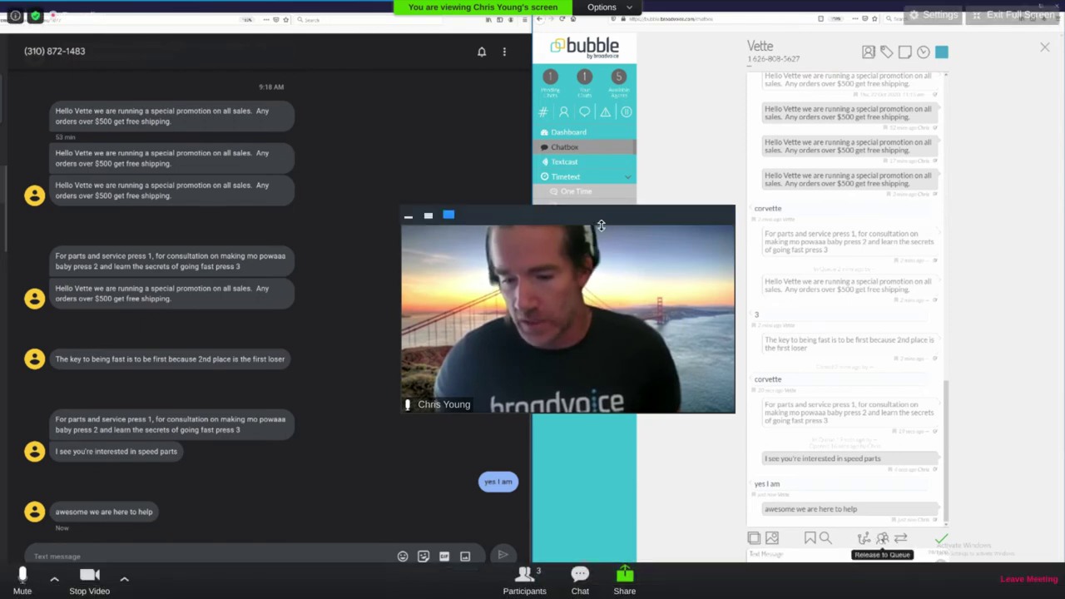
{"action": "left_click_drag", "start_coordinate": [597, 227], "coordinate": [543, 253]}
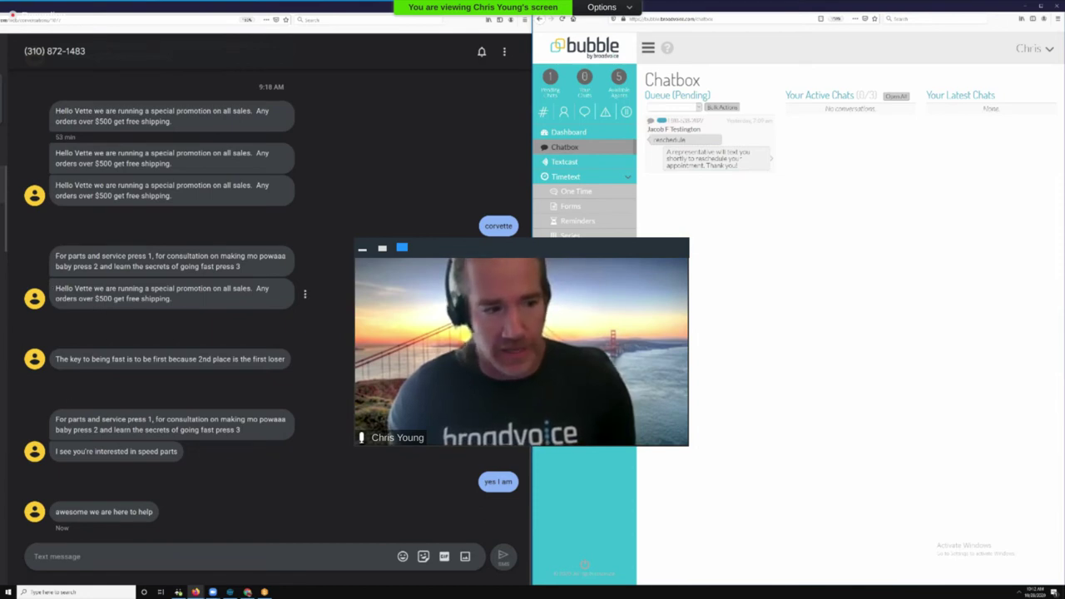
{"action": "triple_click", "coordinate": [221, 308]}
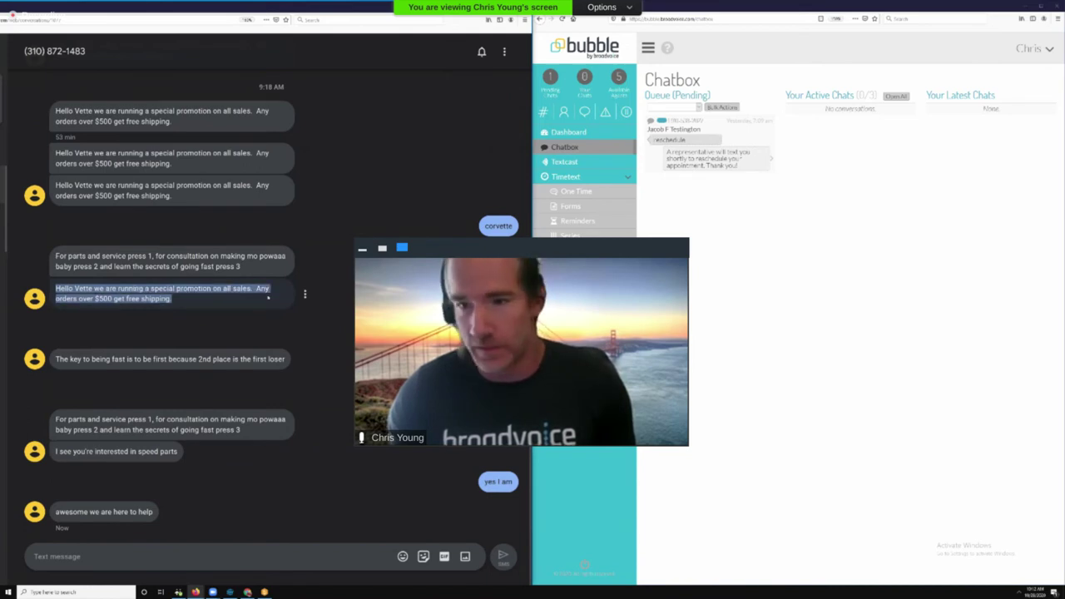
{"action": "mouse_move", "coordinate": [551, 254]}
{"action": "left_mouse_down"}
{"action": "mouse_move", "coordinate": [695, 280]}
{"action": "mouse_move", "coordinate": [589, 254]}
{"action": "mouse_move", "coordinate": [565, 260]}
{"action": "left_mouse_up"}
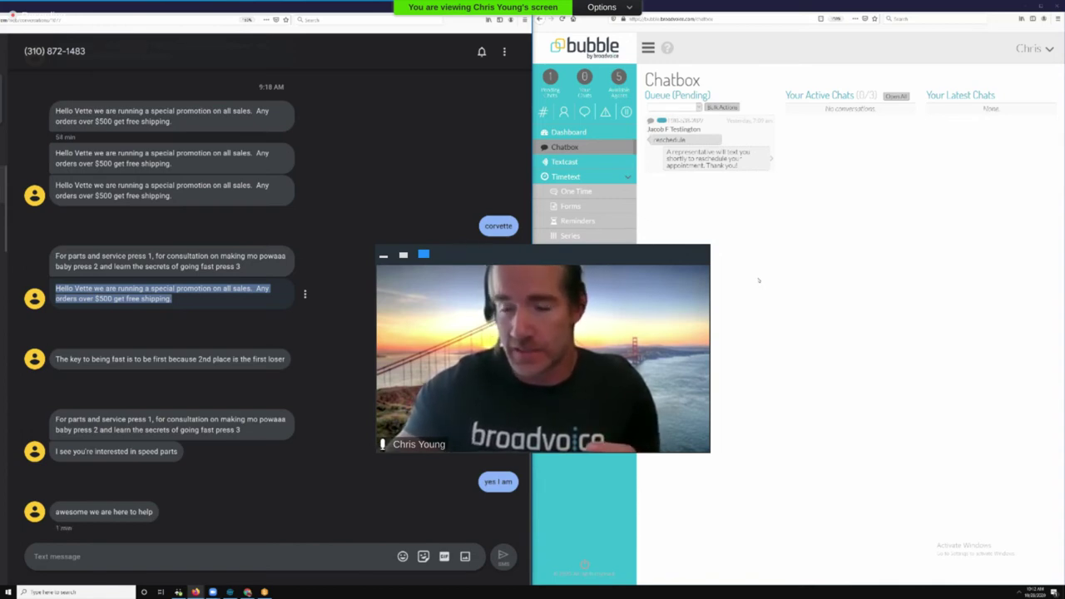
{"action": "key", "text": "Escape"}
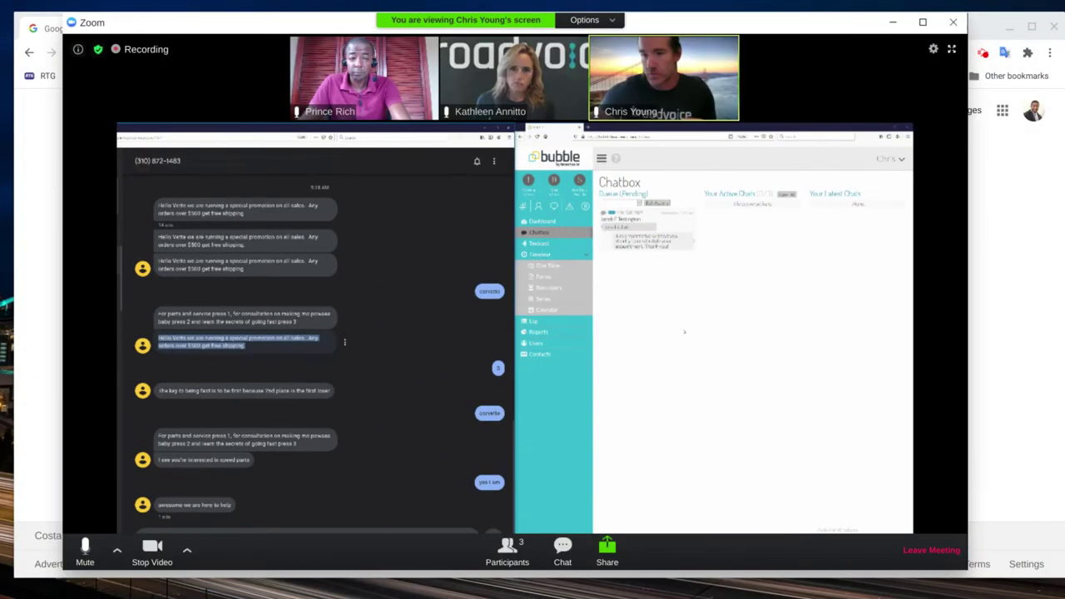
{"action": "key", "text": "alt+f"}
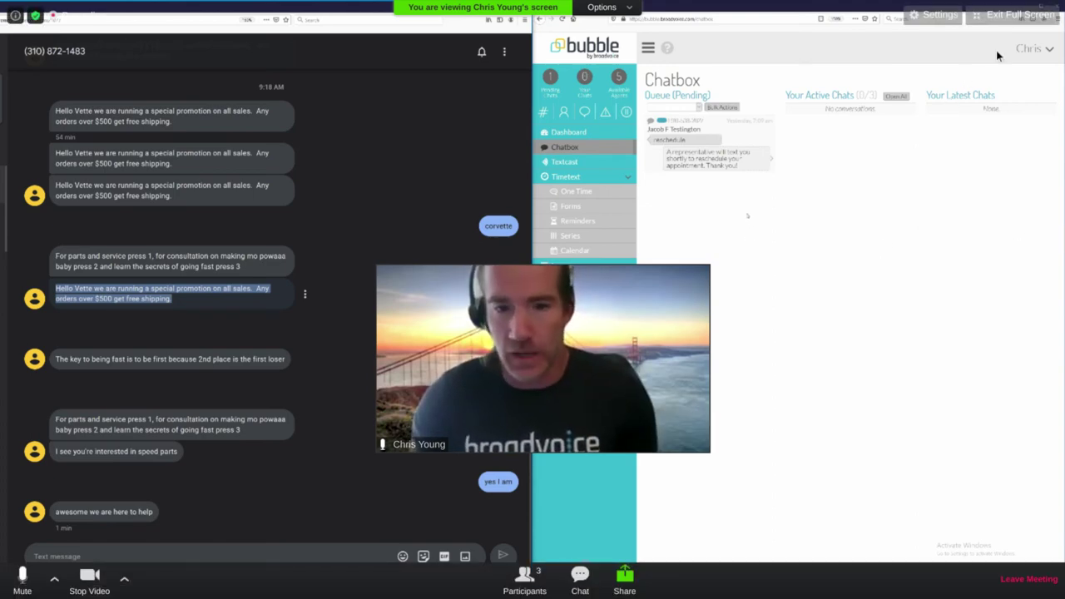
{"action": "left_click", "coordinate": [1013, 20]}
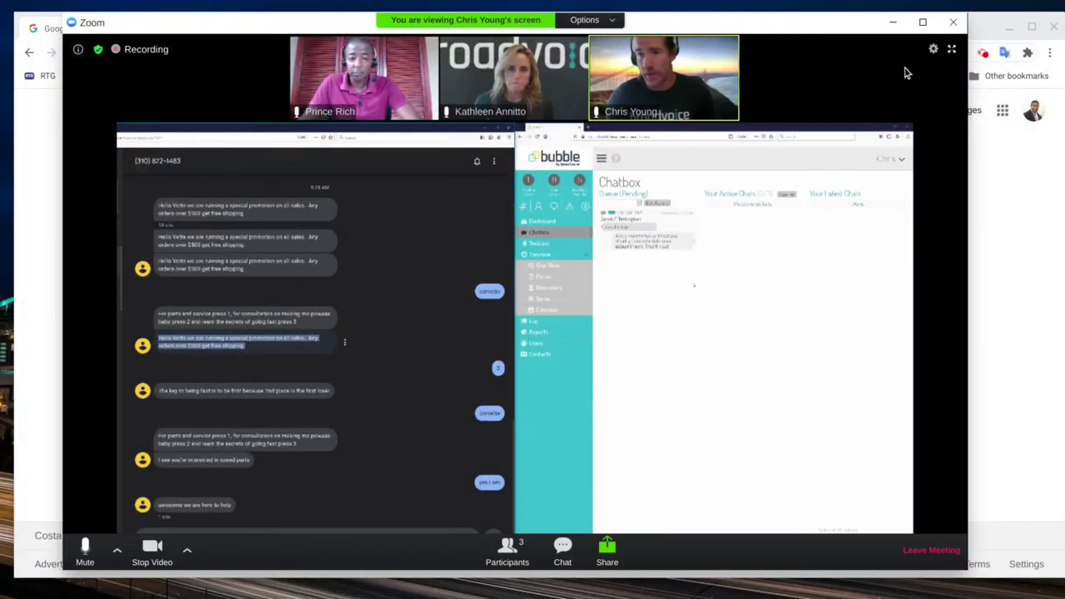
{"action": "left_click", "coordinate": [941, 46]}
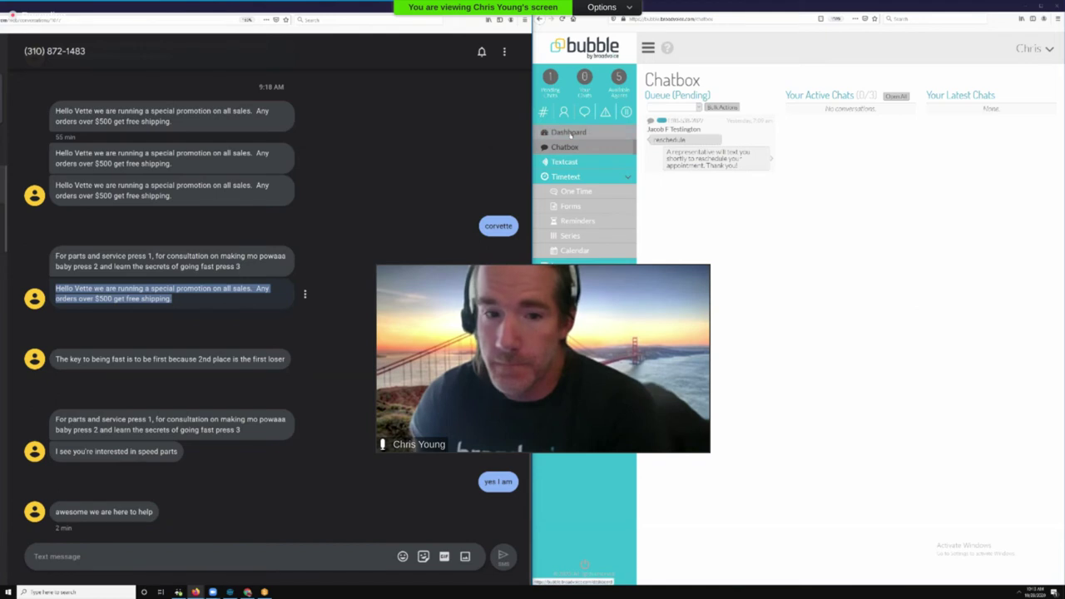
Start a new textcast and search for recipients with the CARS tag
{"action": "left_click", "coordinate": [580, 163]}
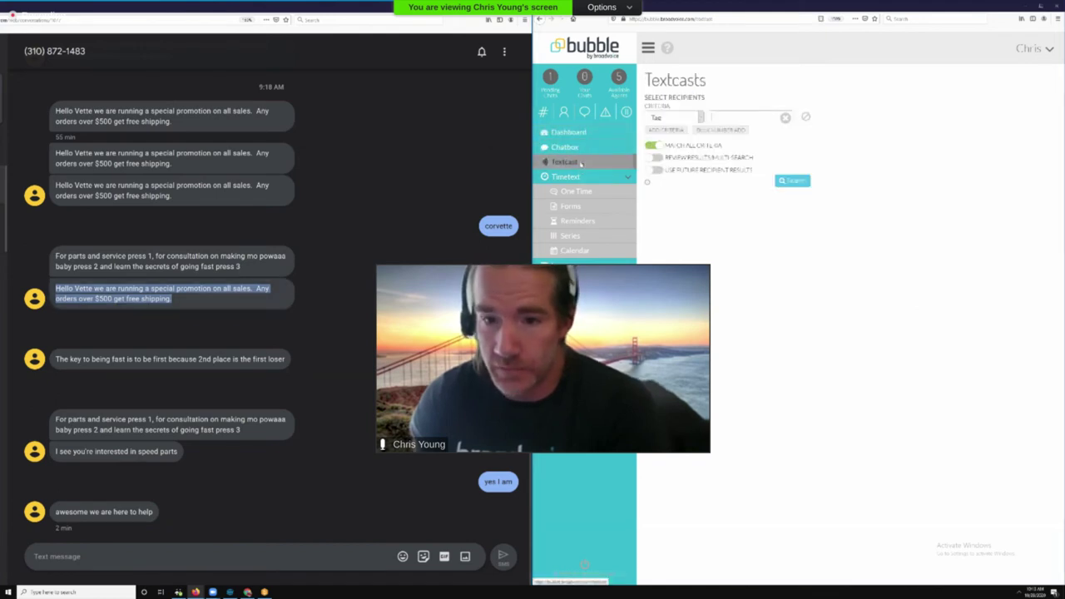
{"action": "type", "text": "c"}
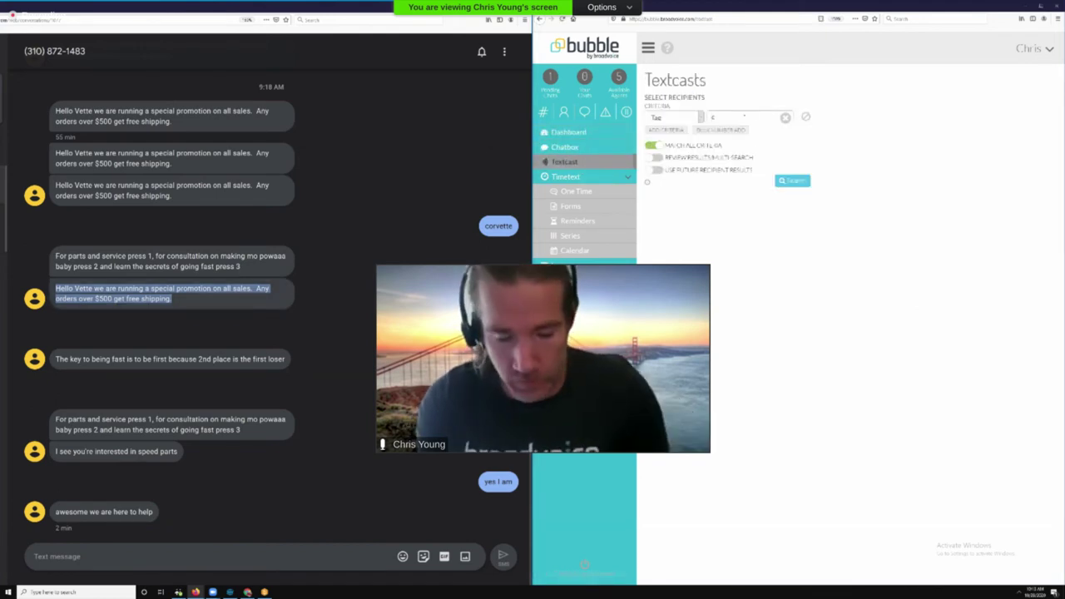
{"action": "type", "text": "ars"}
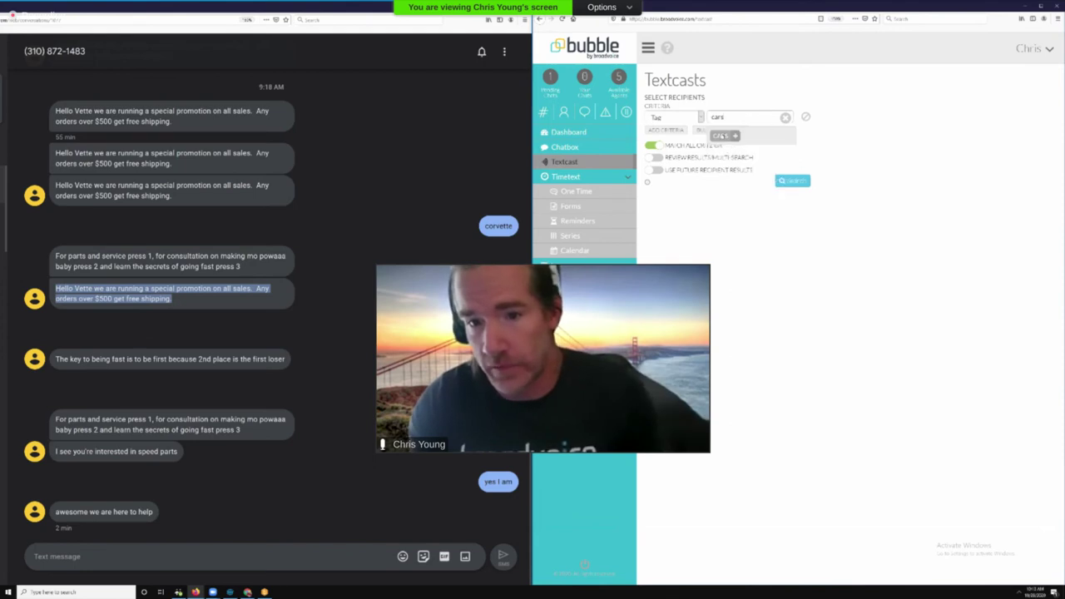
{"action": "key", "text": "Return"}
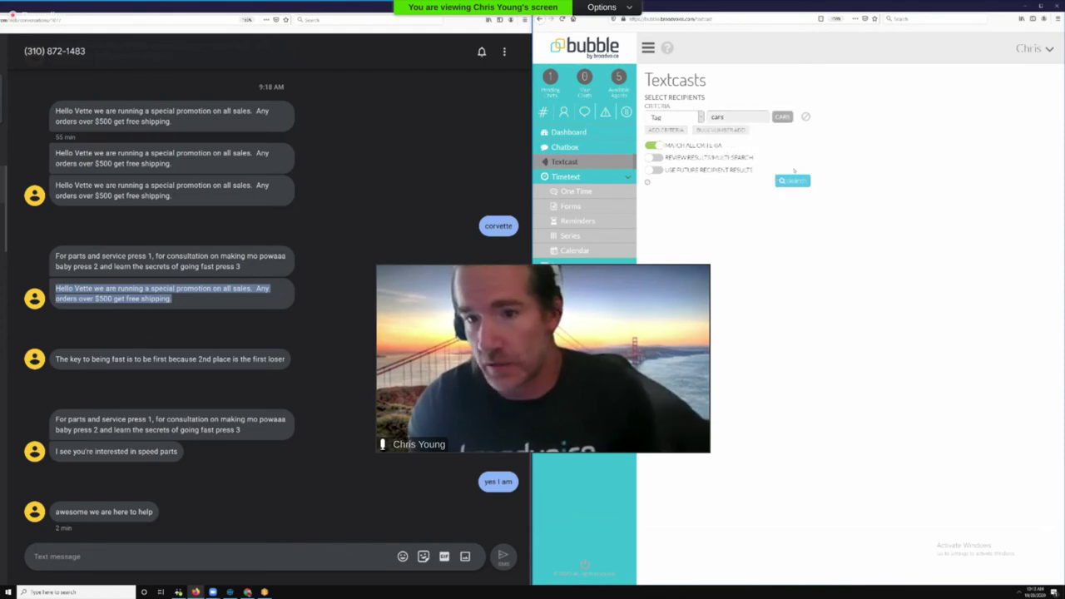
{"action": "left_click", "coordinate": [803, 181]}
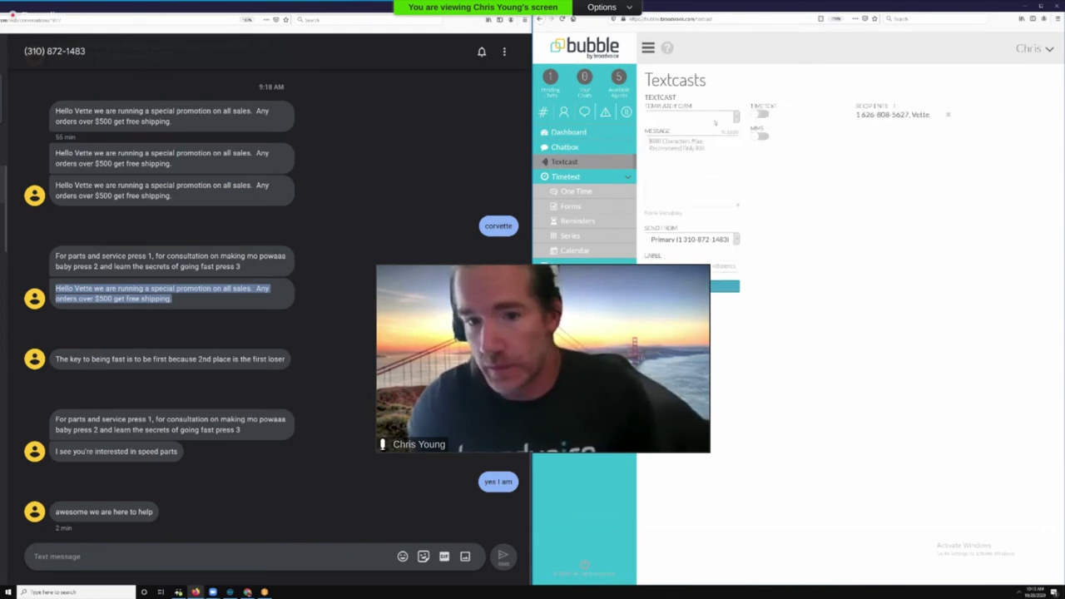
Check the textcast's MMS media options and review the earlier car picture message in the phone conversation
{"action": "left_click", "coordinate": [759, 136]}
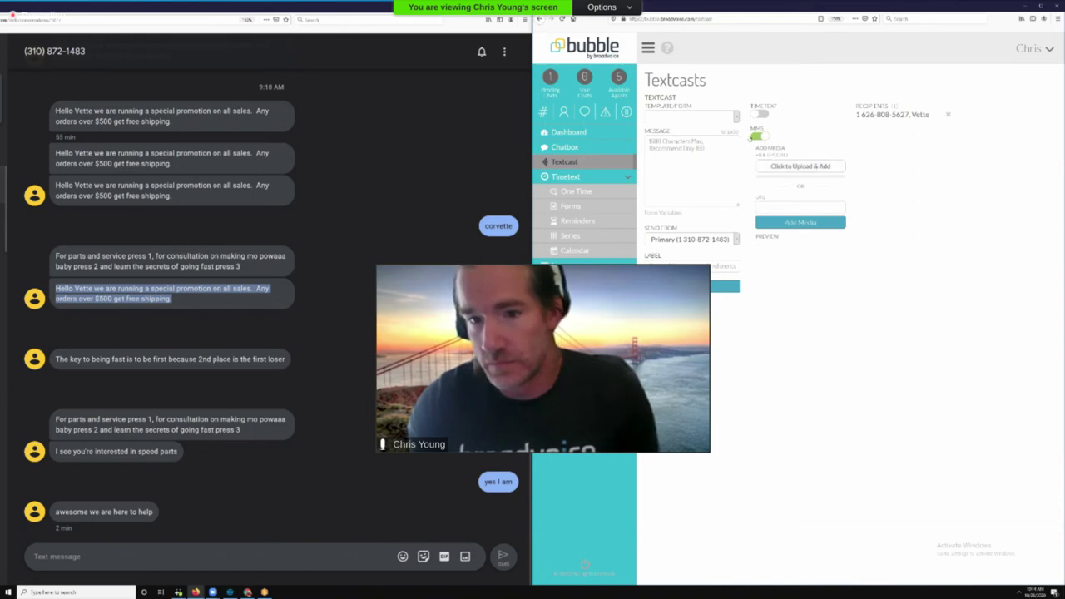
{"action": "left_click", "coordinate": [755, 136]}
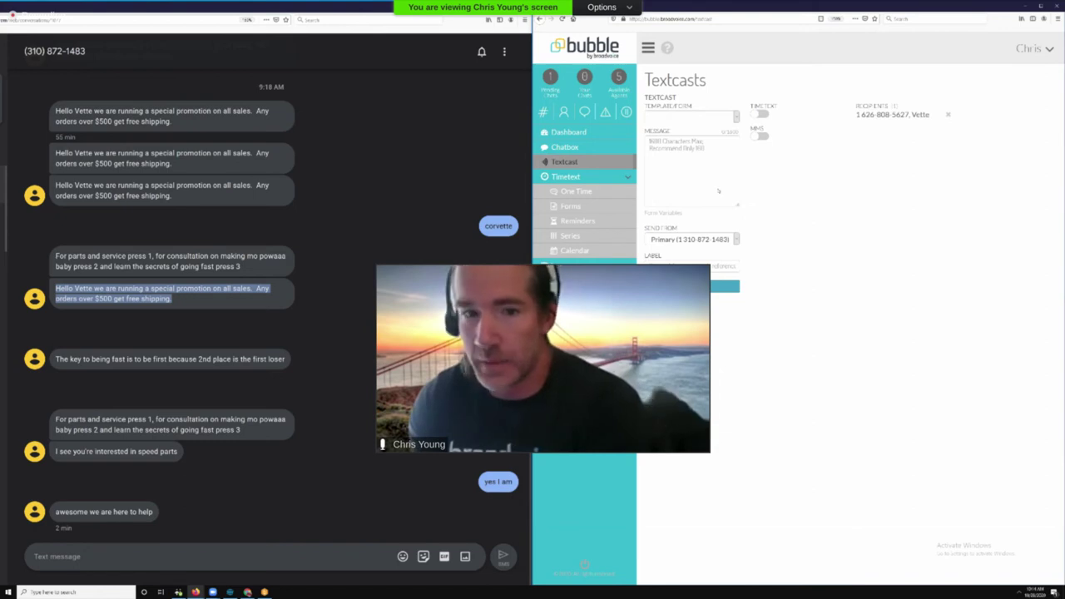
{"action": "scroll", "coordinate": [209, 248], "scroll_direction": "up", "scroll_amount": 5}
{"action": "scroll", "coordinate": [209, 248], "scroll_direction": "up", "scroll_amount": 5}
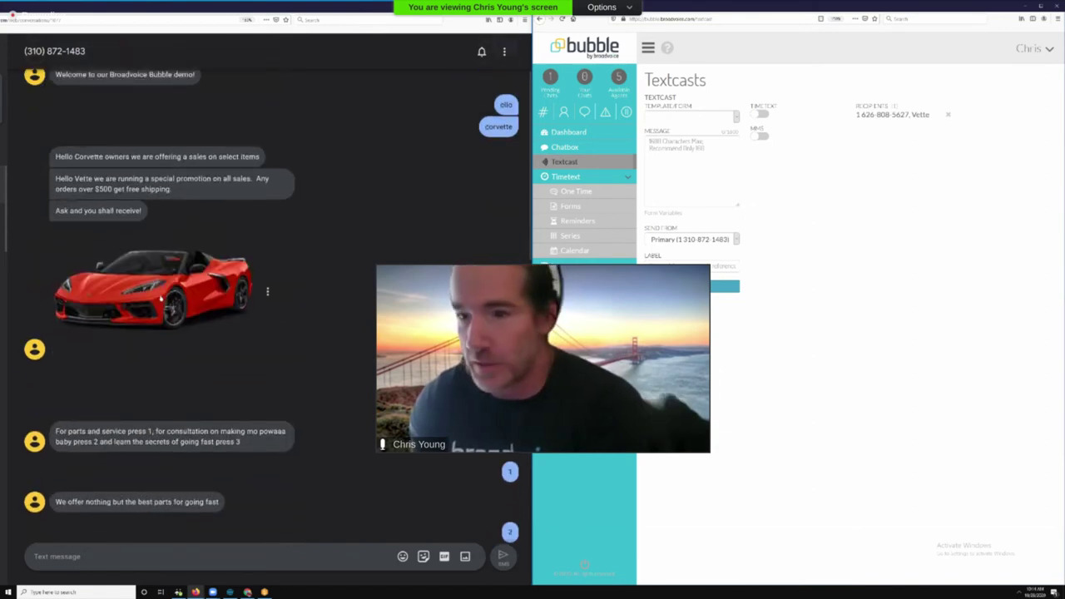
{"action": "scroll", "coordinate": [207, 200], "scroll_direction": "down", "scroll_amount": 4}
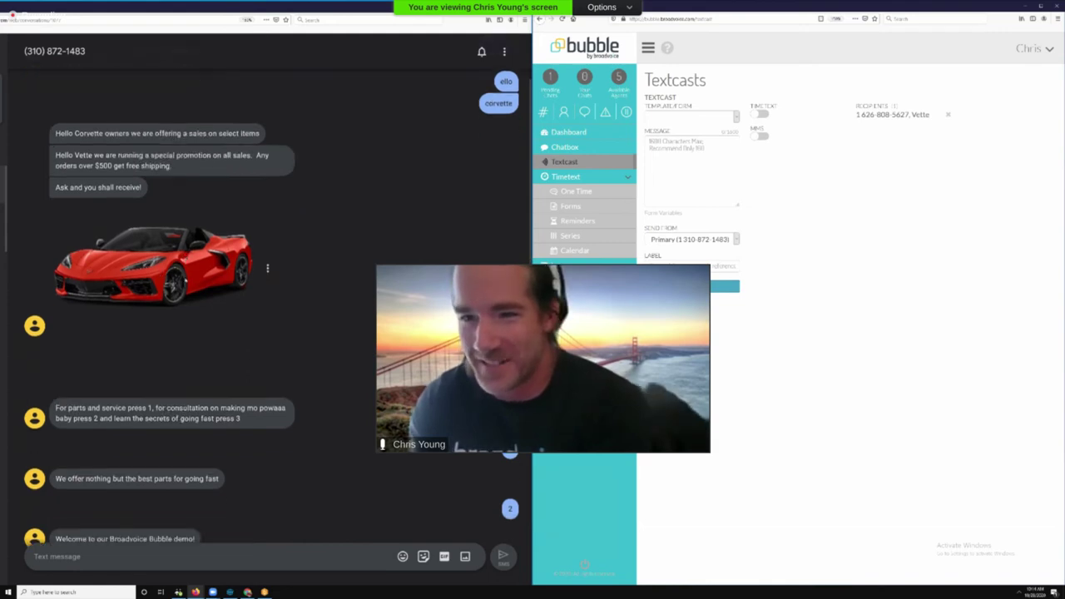
{"action": "scroll", "coordinate": [207, 199], "scroll_direction": "down", "scroll_amount": 10}
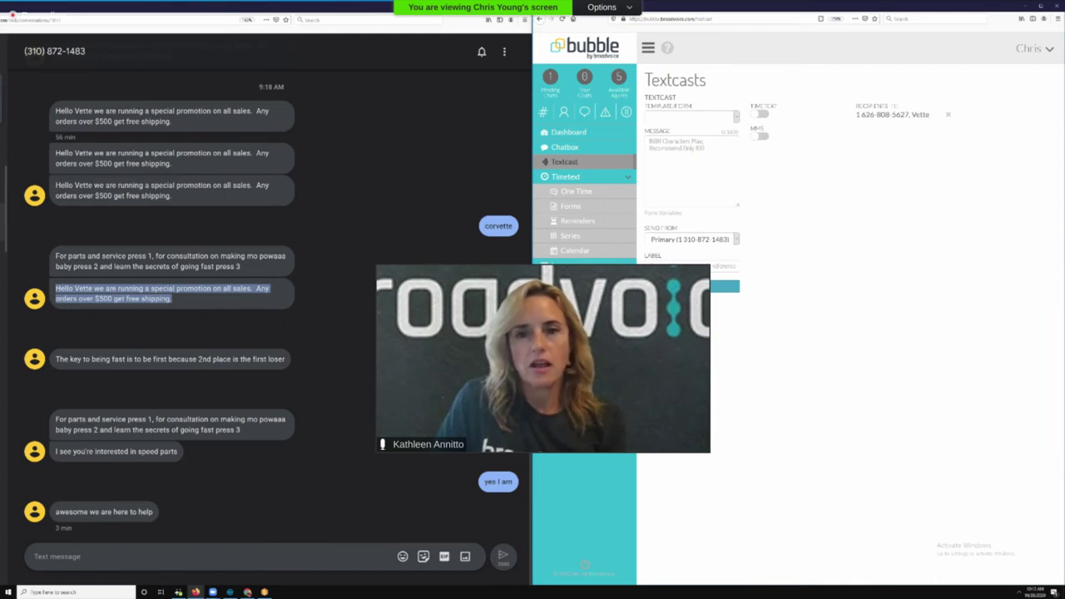
Open the Corvette node in Pathways for editing and move the floating speaker video off its fields
{"action": "left_click", "coordinate": [1031, 48]}
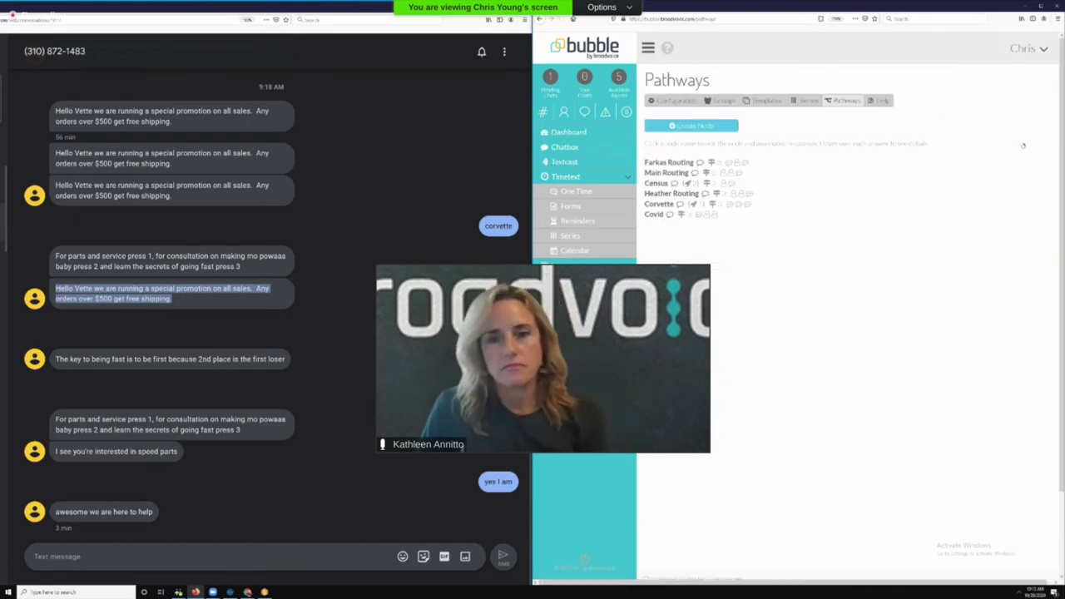
{"action": "left_click", "coordinate": [666, 206]}
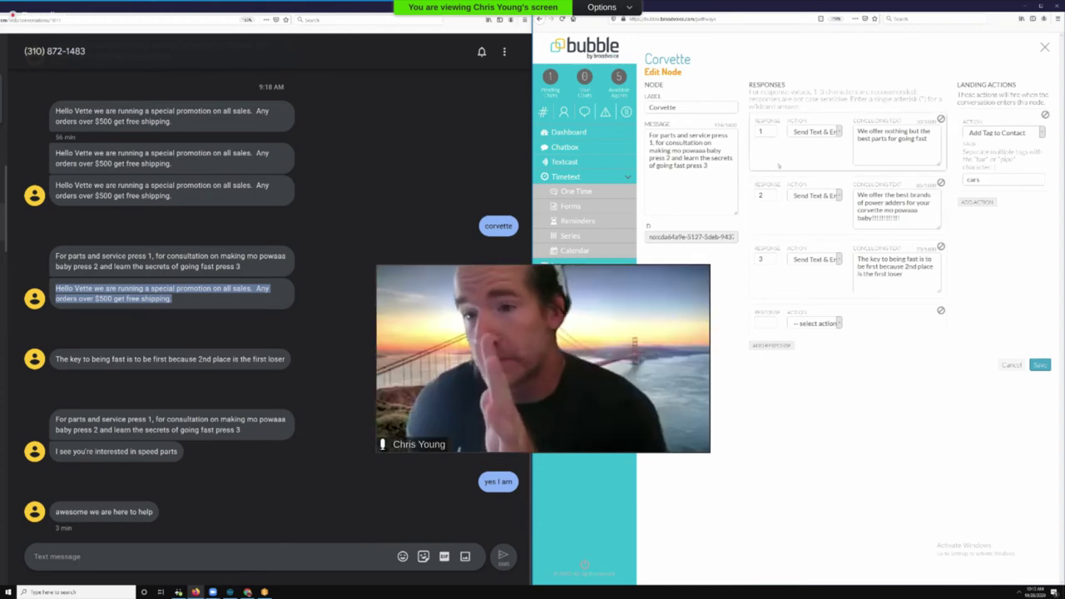
{"action": "mouse_move", "coordinate": [589, 303]}
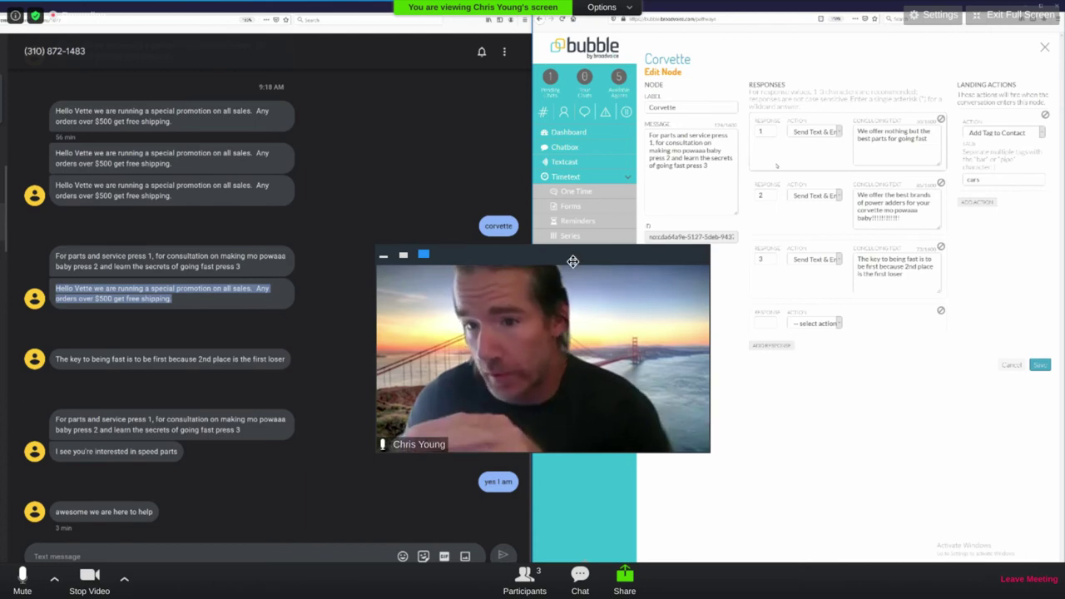
{"action": "left_click_drag", "start_coordinate": [572, 262], "coordinate": [540, 275]}
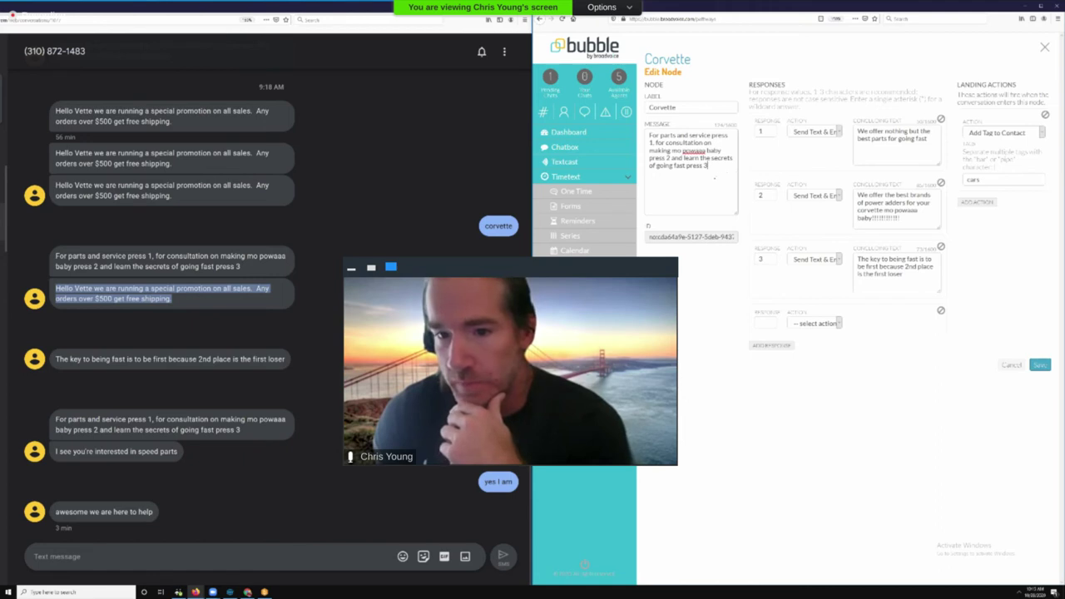
Add three more response rows to the Corvette node
{"action": "left_click", "coordinate": [772, 344]}
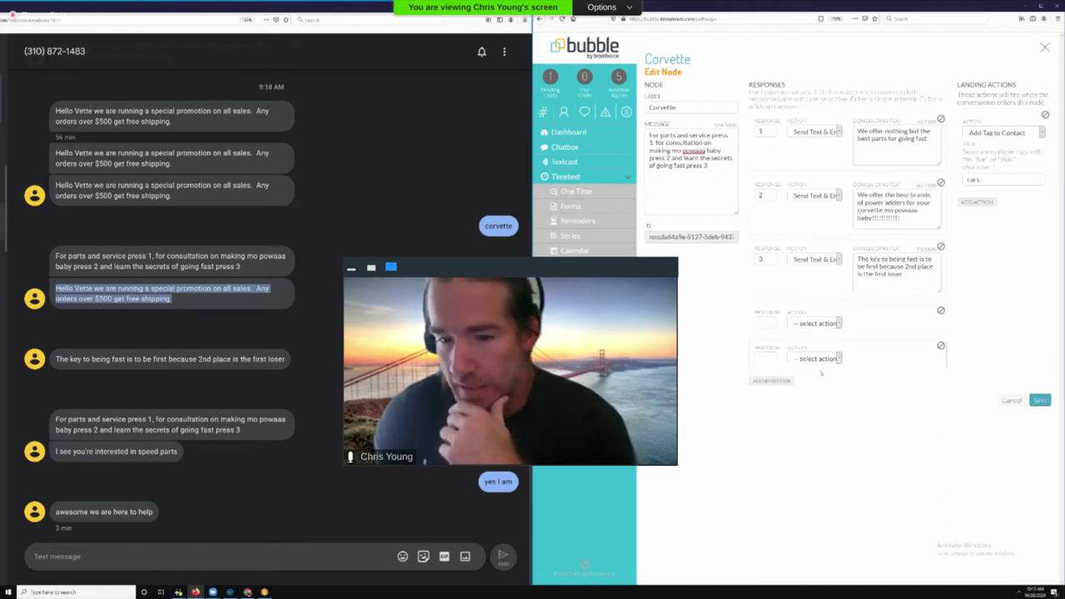
{"action": "left_click", "coordinate": [774, 380]}
{"action": "left_click", "coordinate": [761, 416]}
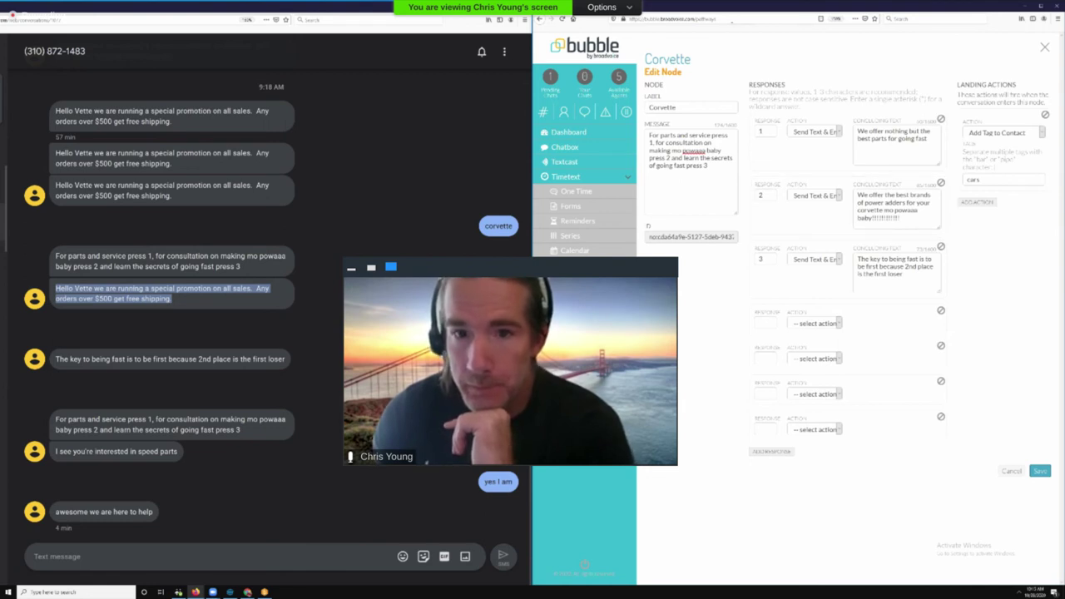
{"action": "key", "text": "ctrl+l"}
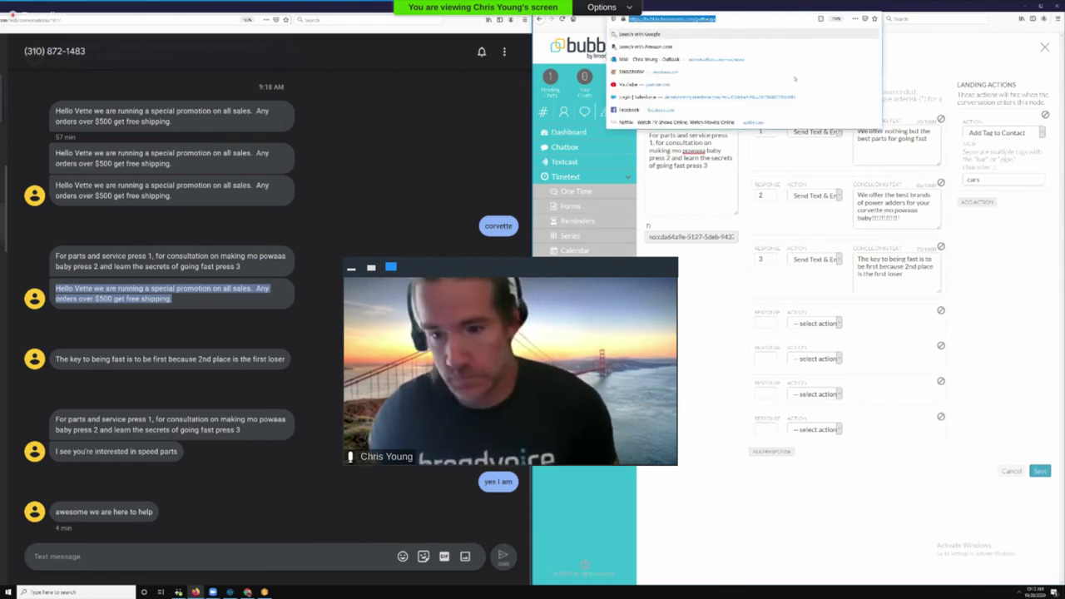
{"action": "left_click", "coordinate": [764, 323]}
{"action": "type", "text": "4"}
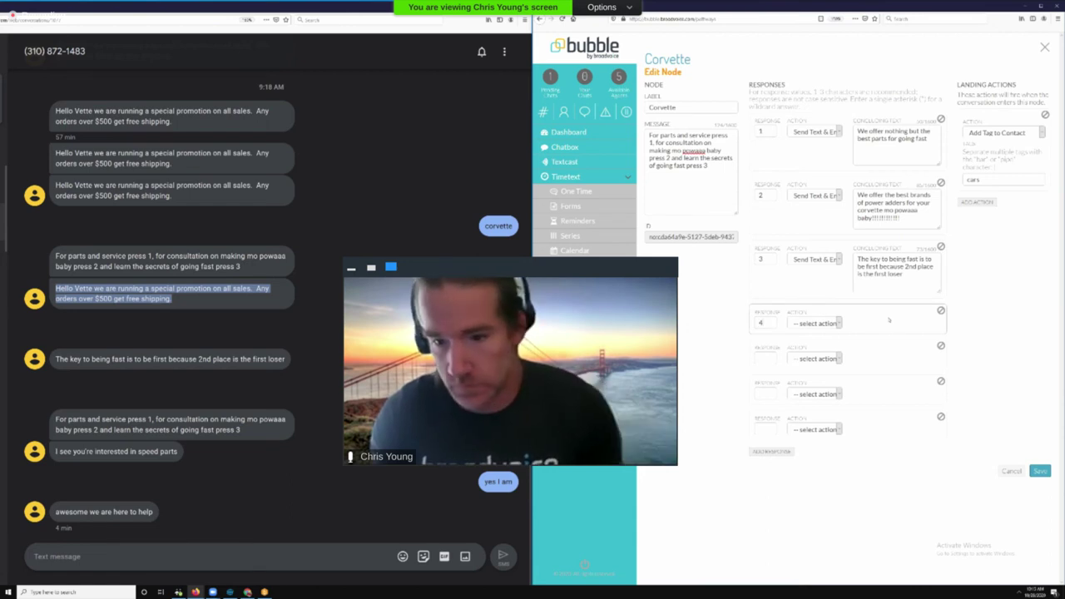
{"action": "left_click", "coordinate": [817, 322]}
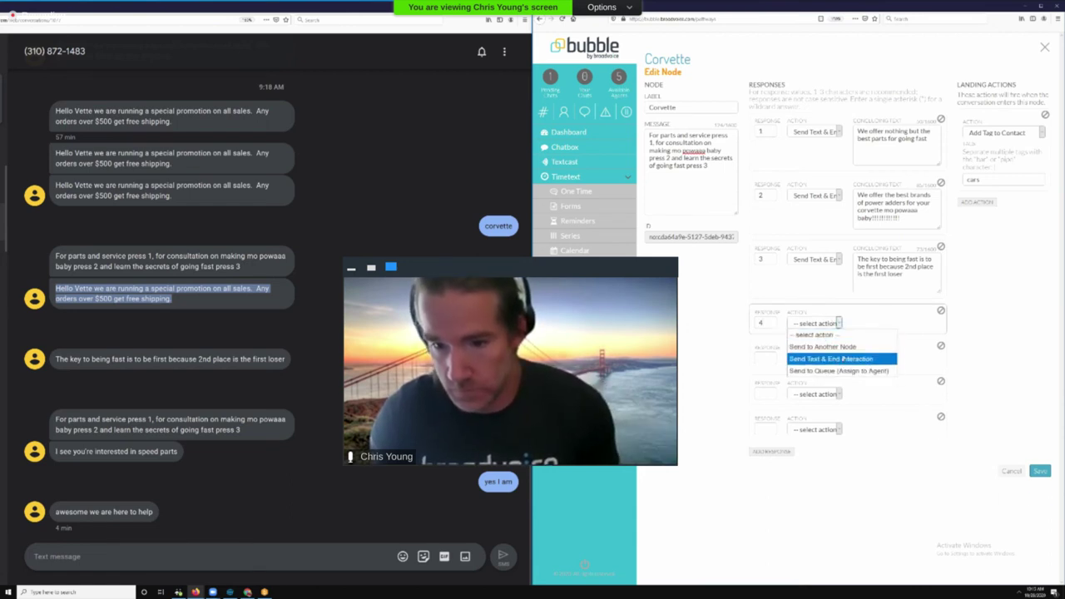
{"action": "left_click", "coordinate": [832, 359]}
{"action": "type", "text": "https://bubble.broadvoice.com/pathways"}
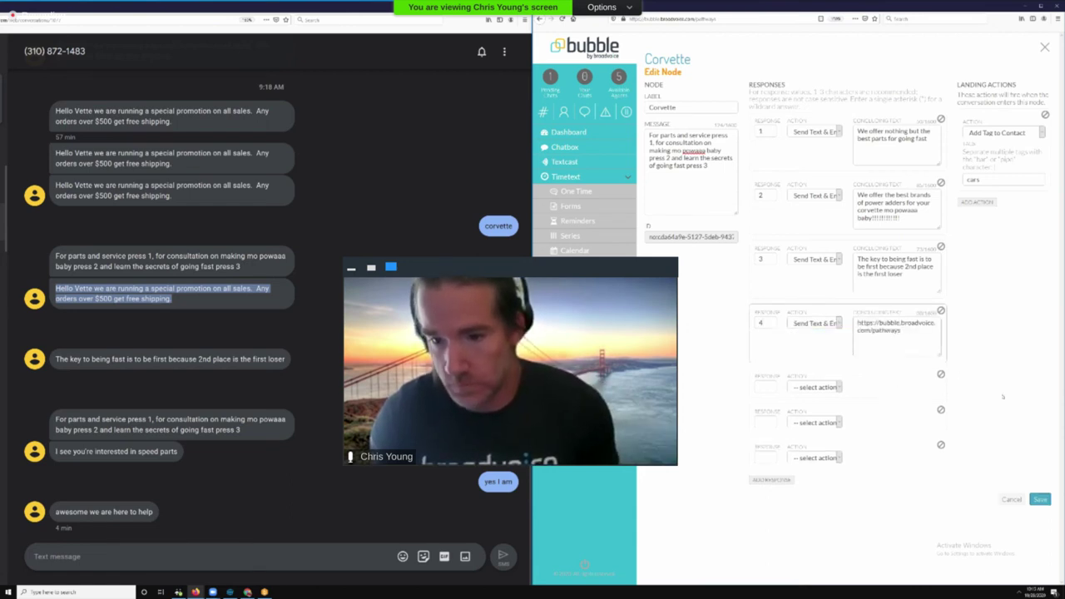
{"action": "left_click", "coordinate": [1040, 499]}
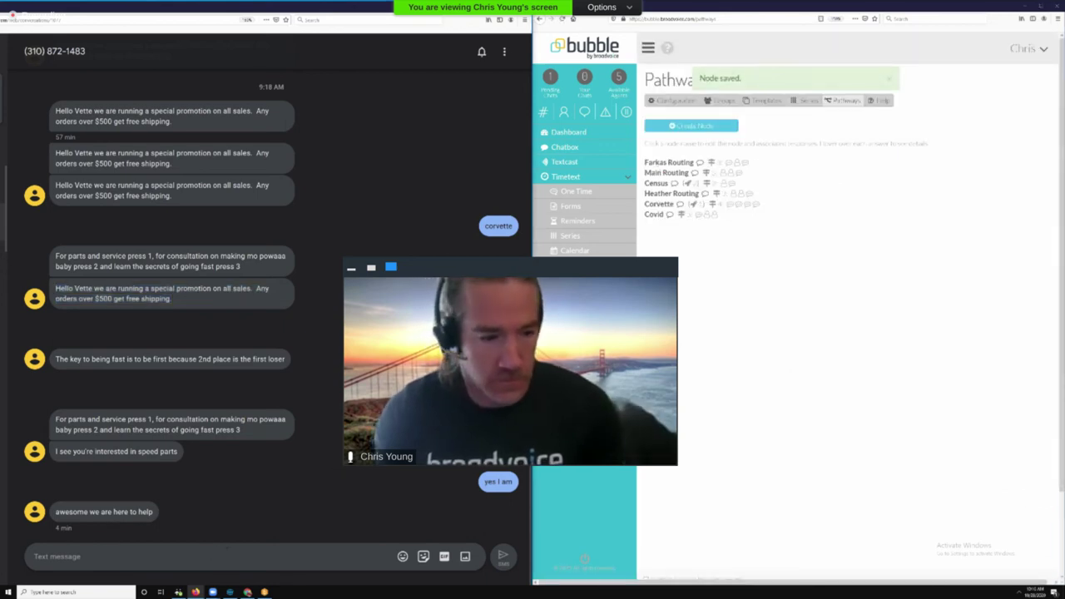
Test the pathway by texting corvette in the phone conversation and replying 4, with the Corvette node open for reference
{"action": "type", "text": "corvette"}
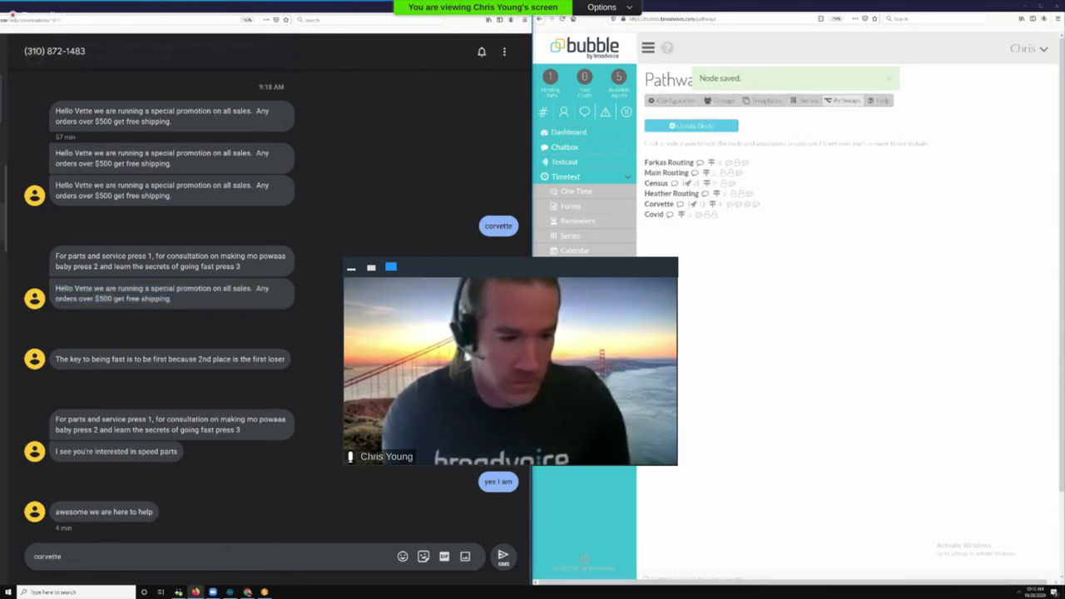
{"action": "key", "text": "Return"}
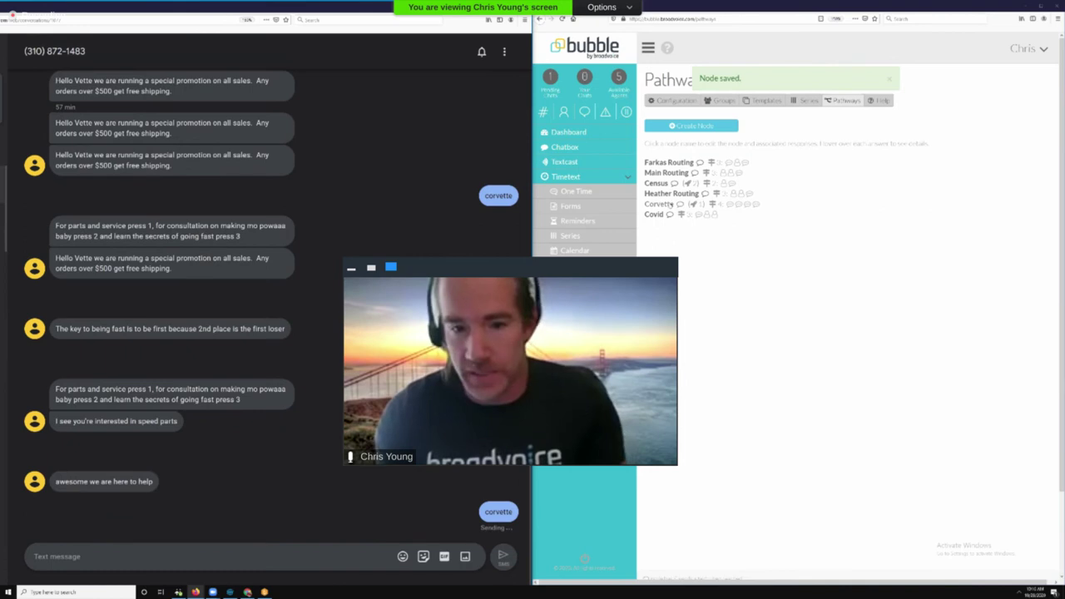
{"action": "left_click", "coordinate": [670, 203]}
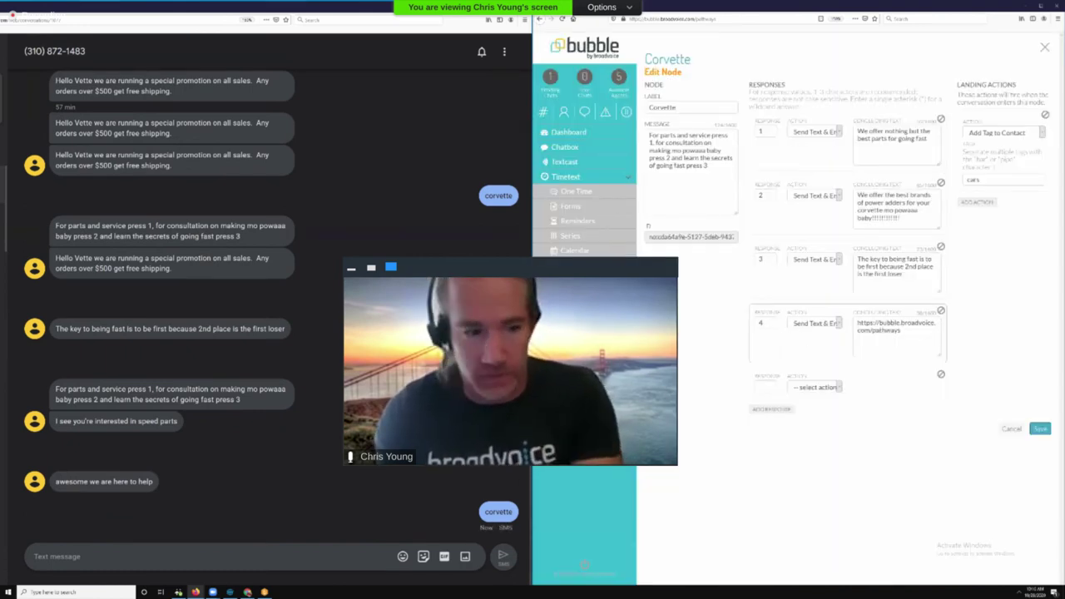
{"action": "type", "text": "4"}
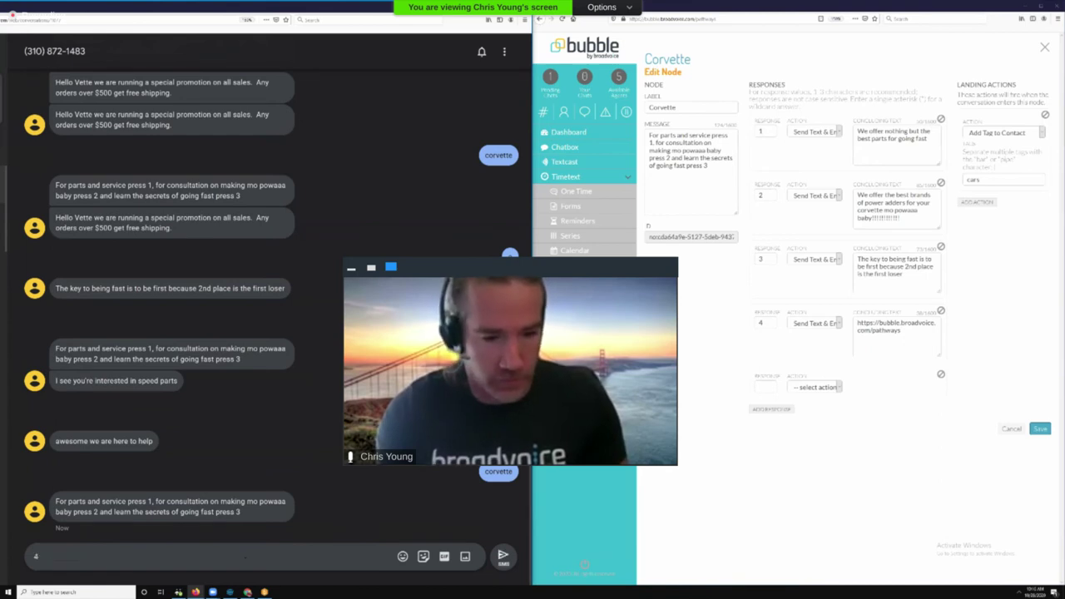
{"action": "key", "text": "Return"}
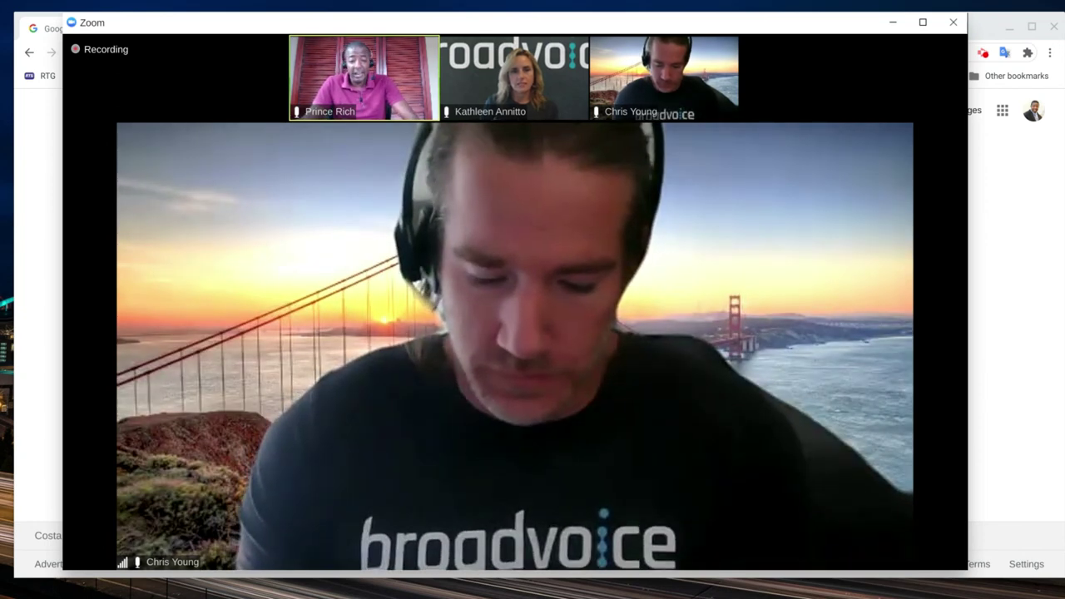
{"action": "mouse_move", "coordinate": [625, 244]}
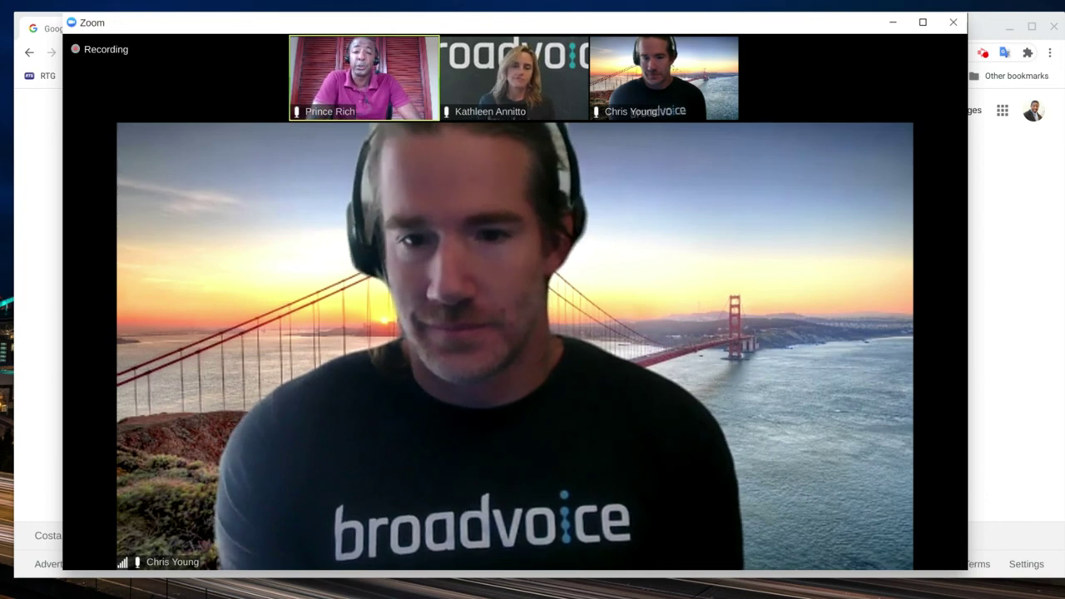
{"action": "mouse_move", "coordinate": [835, 90]}
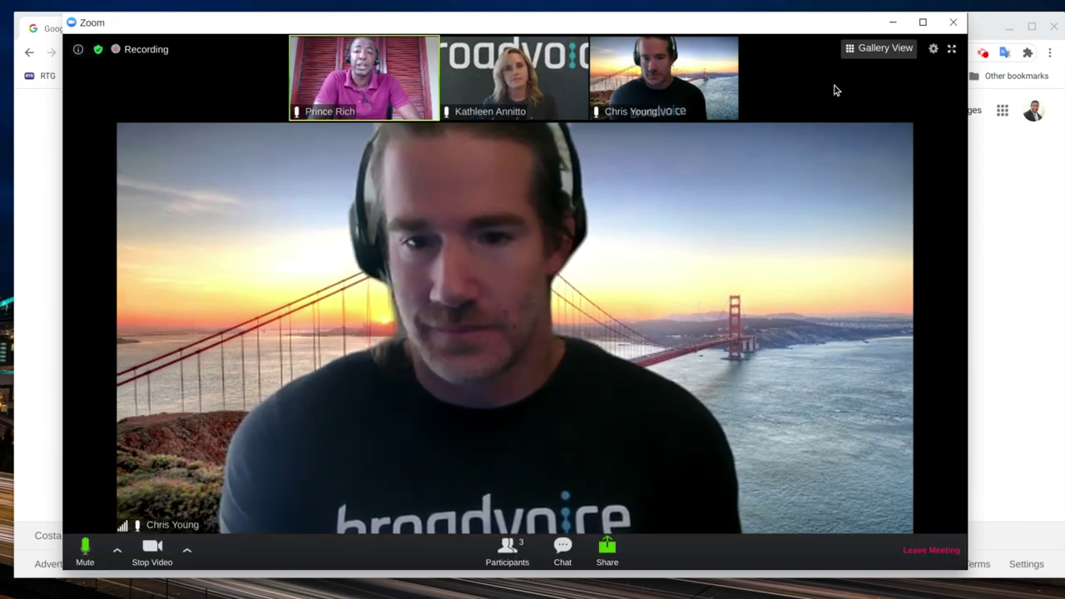